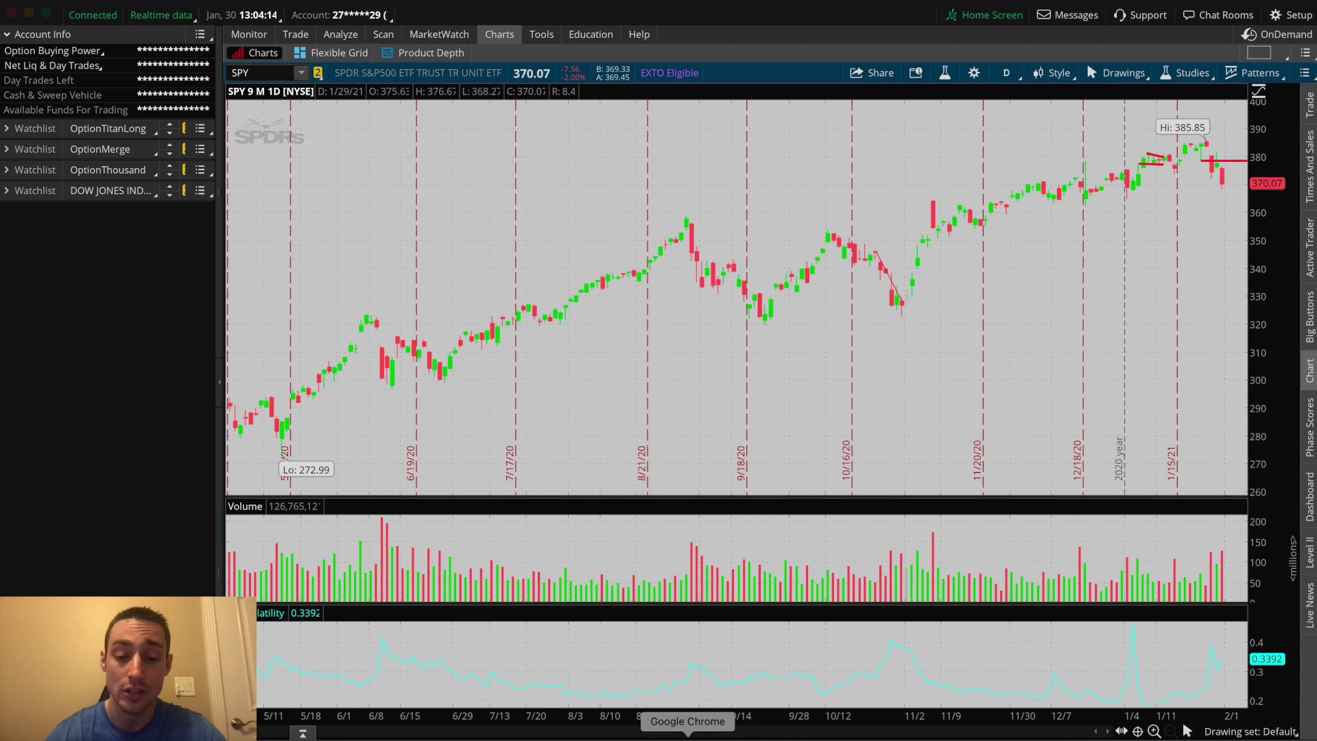
Switch from the thinkorswim SPY daily chart to the swing picks spreadsheet in Chrome
click(687, 734)
Select the XOM 47.5 Puts, XOM 45 Puts and KO 48 Calls picks in column B
click(756, 538)
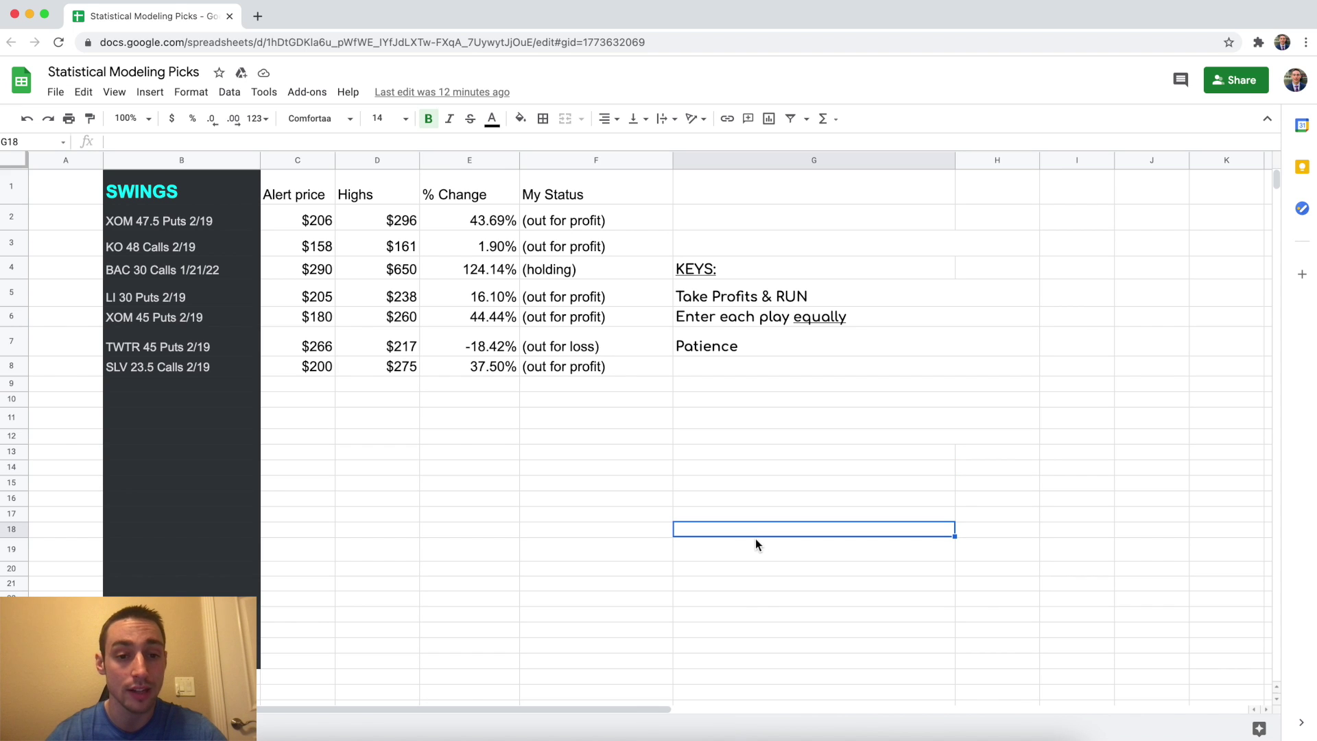
click(579, 476)
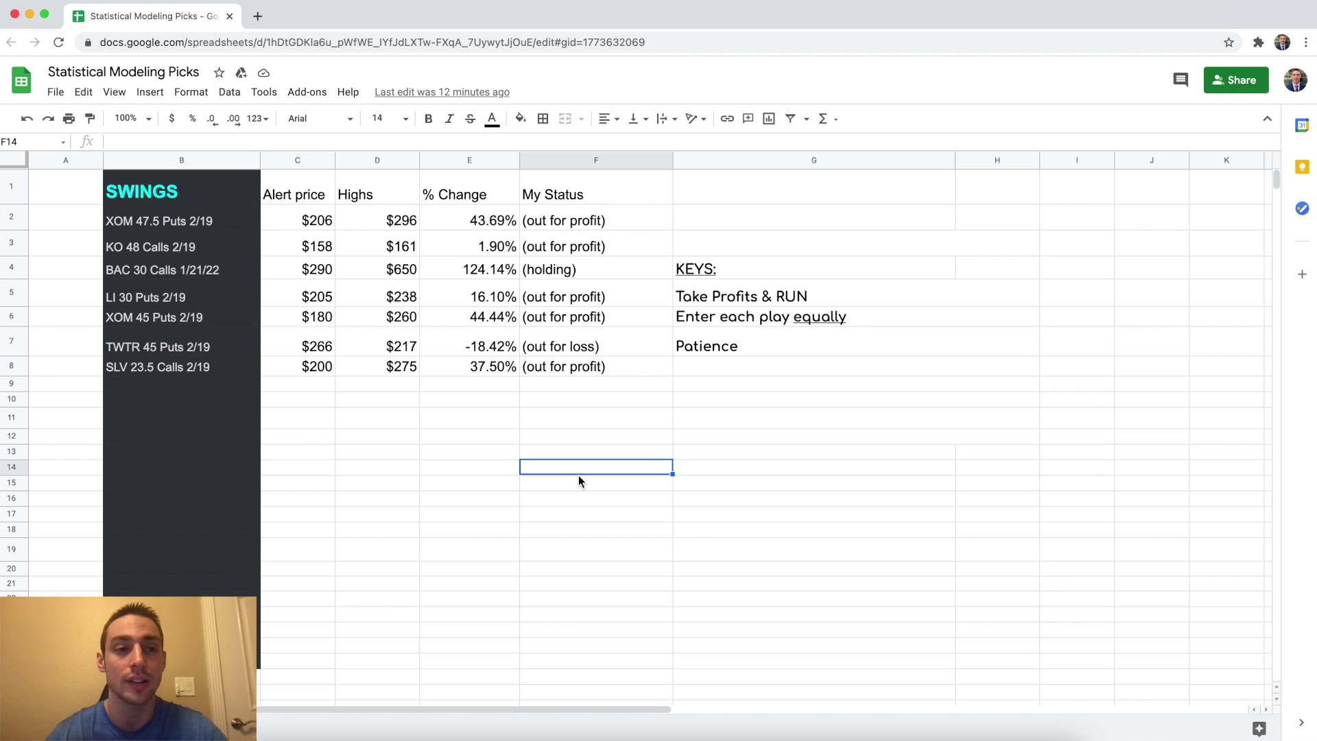
click(650, 531)
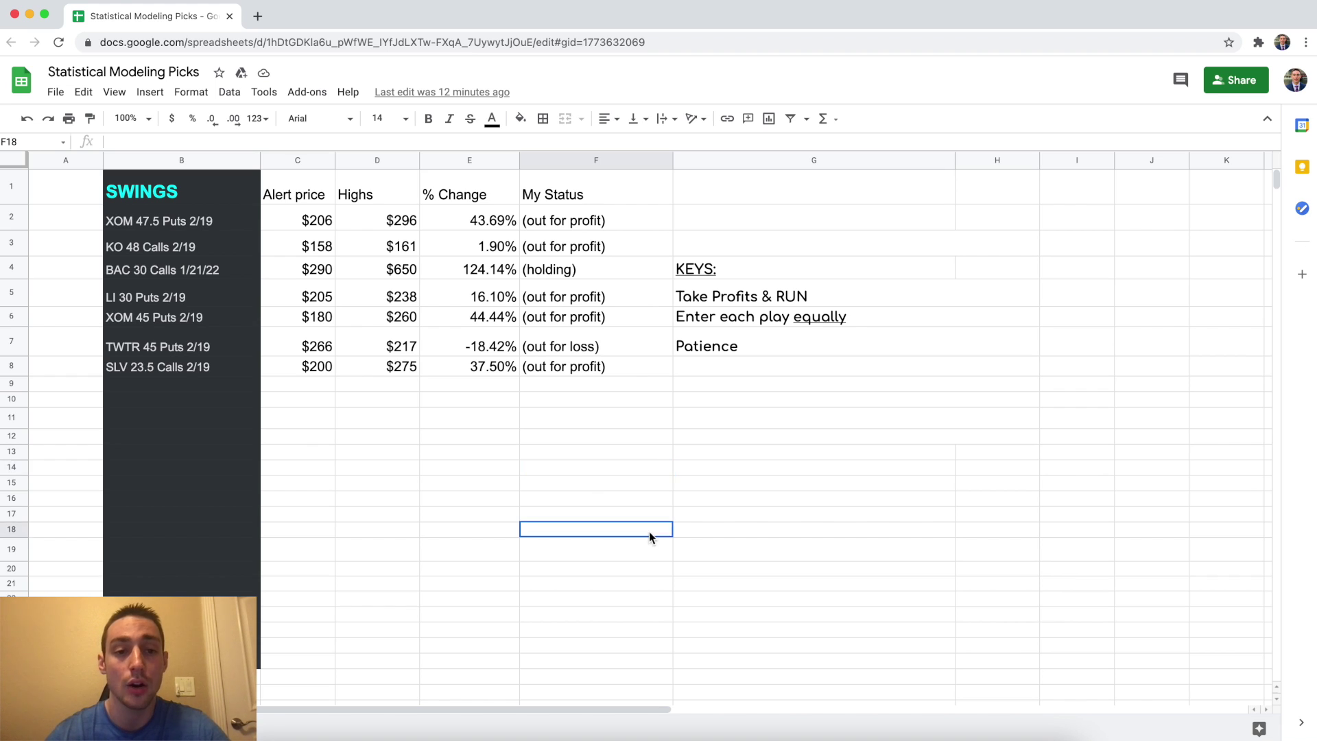
click(399, 422)
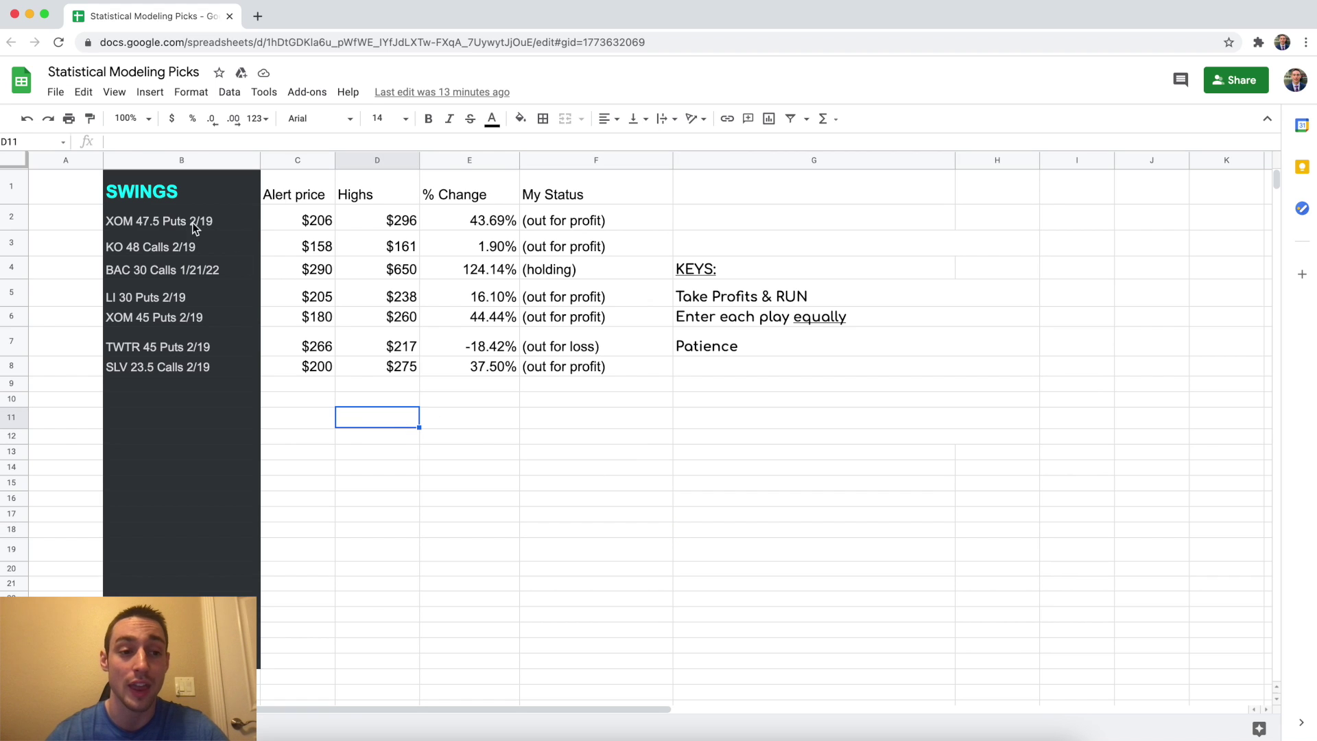
click(160, 221)
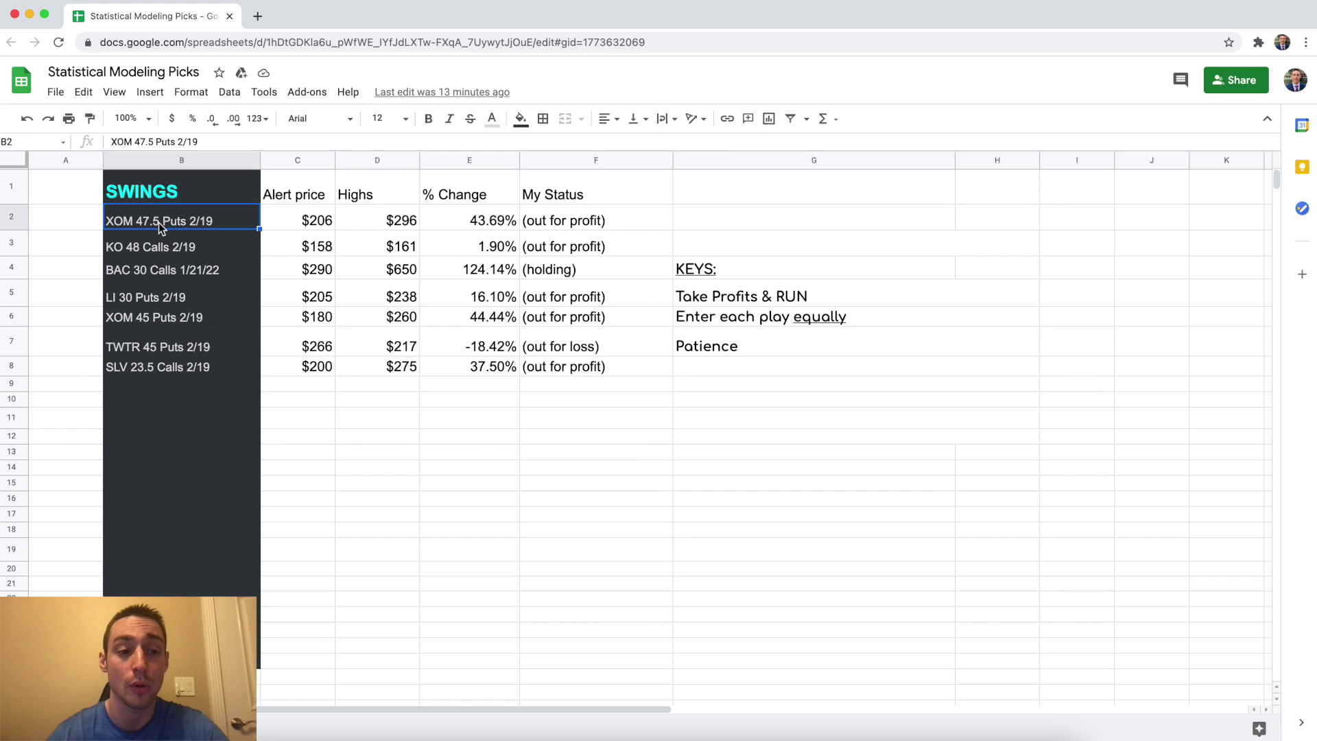
click(196, 319)
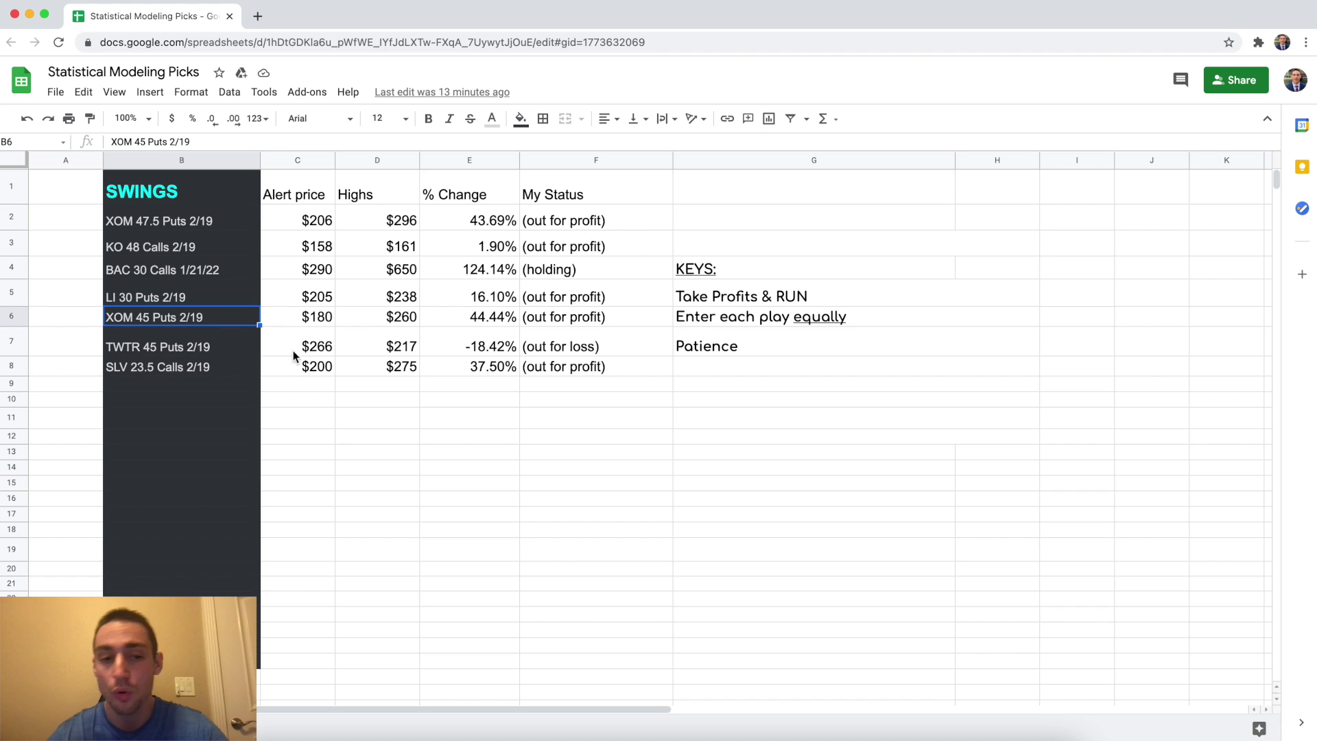
click(186, 246)
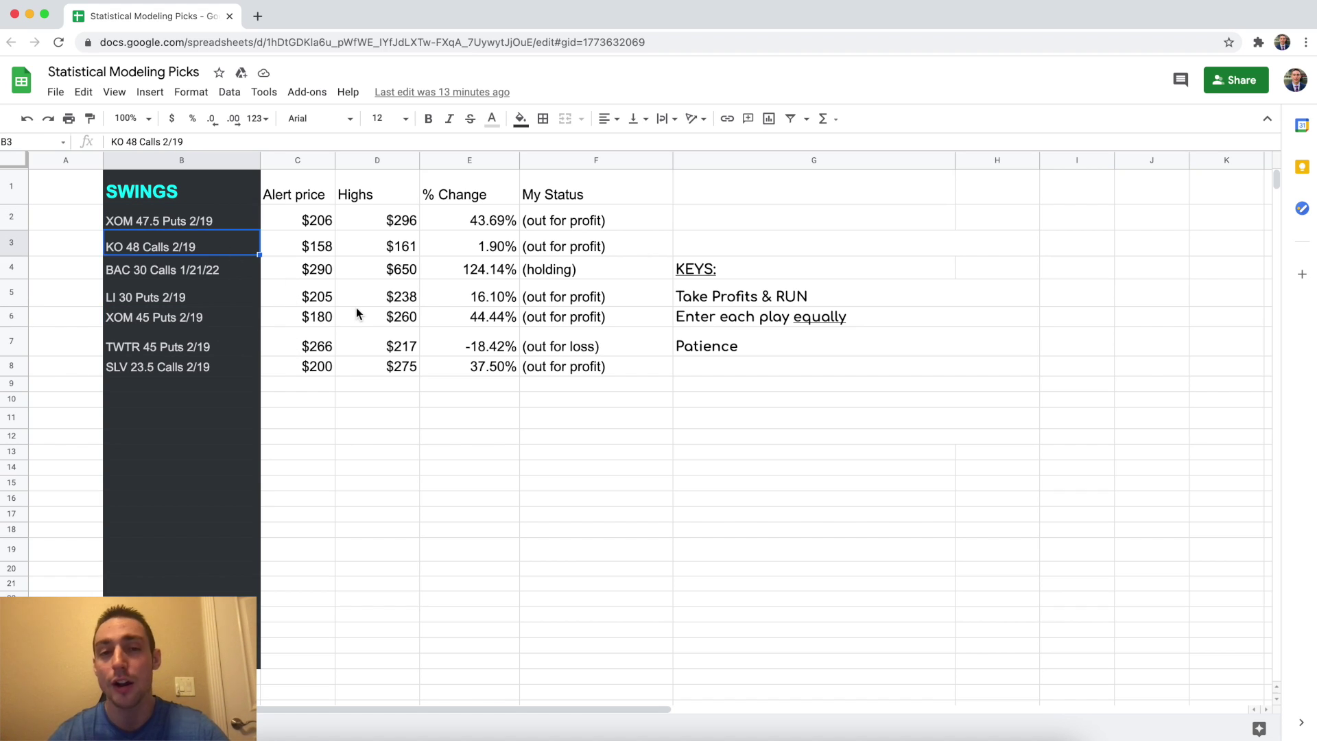
Inspect the percent-change formulas for the KO, BAC, XOM 45 Puts, LI and TWTR picks
click(452, 254)
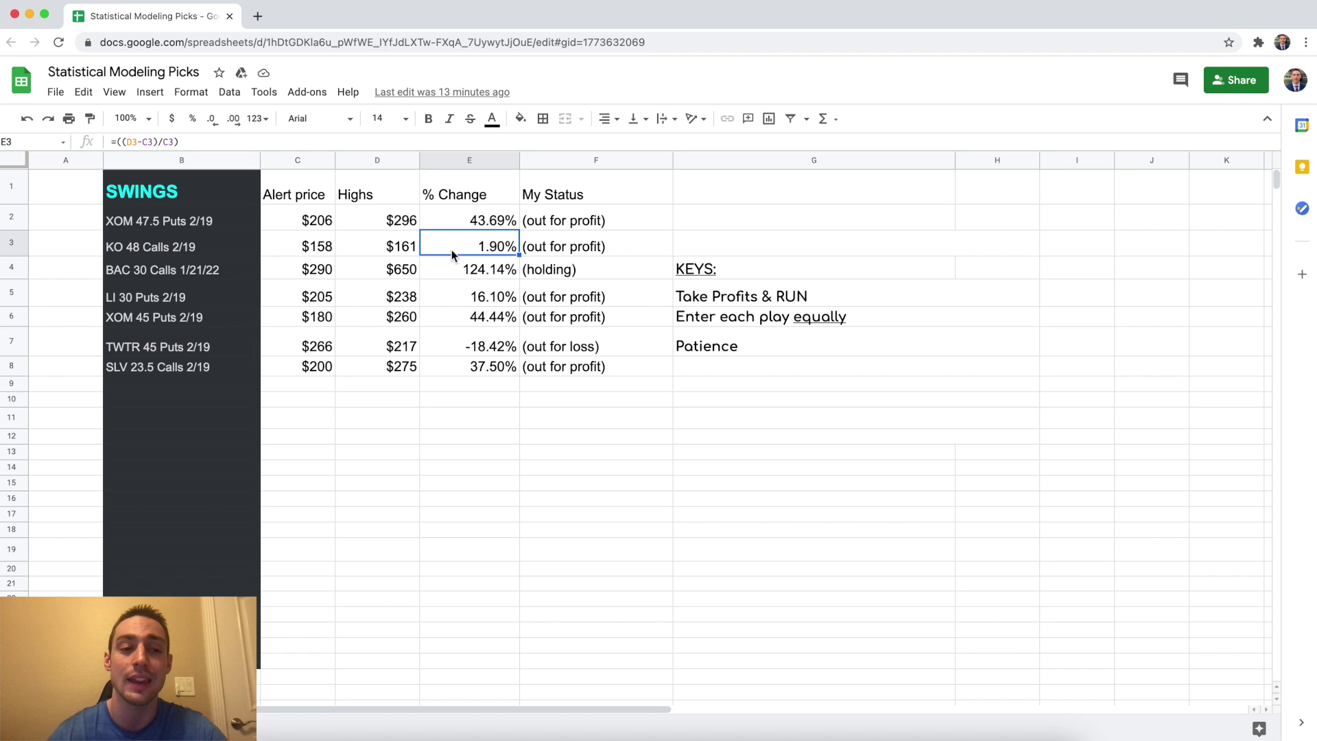
click(471, 273)
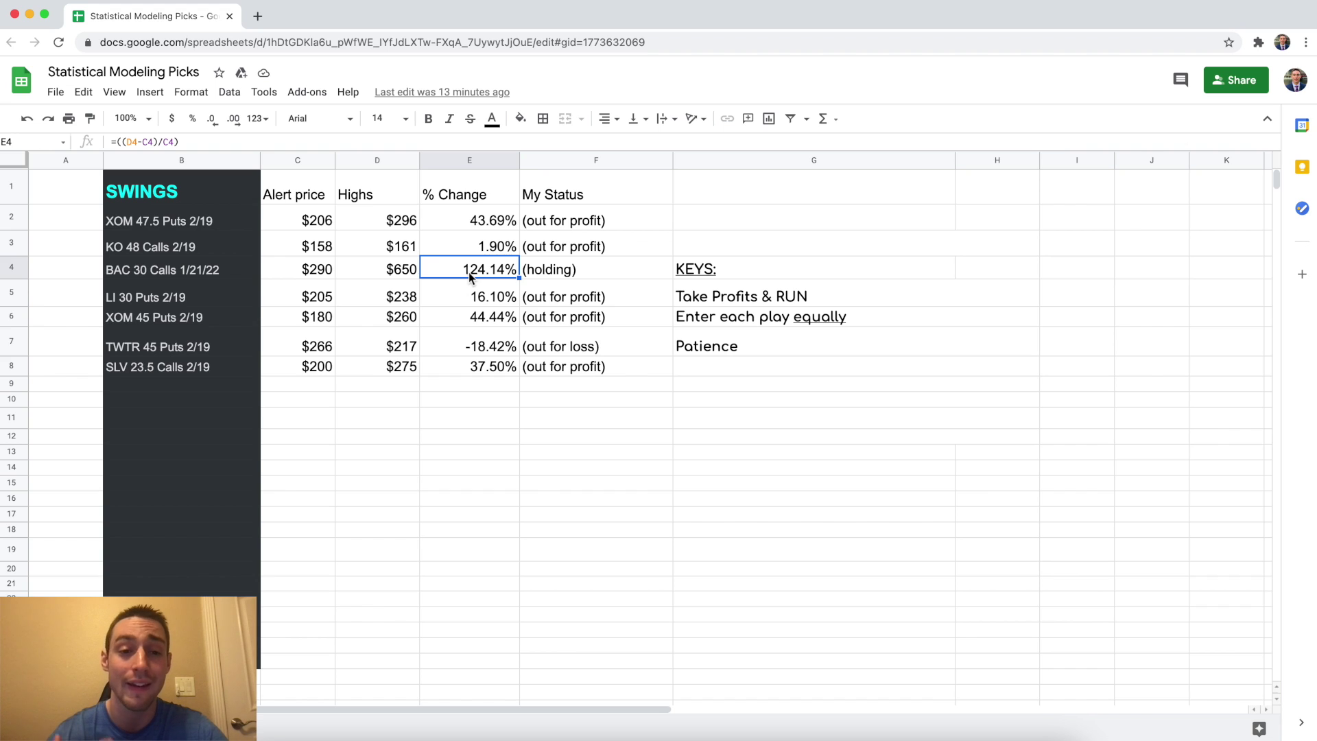
click(445, 317)
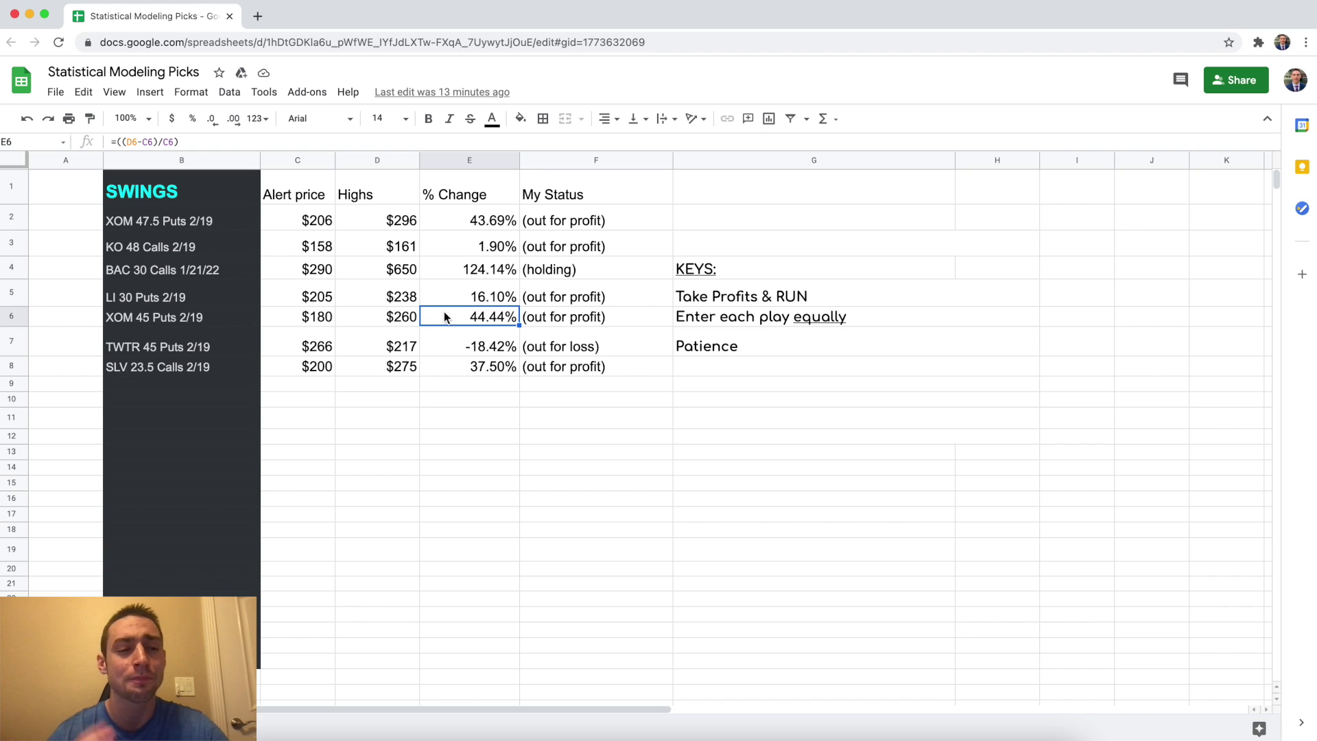
click(462, 297)
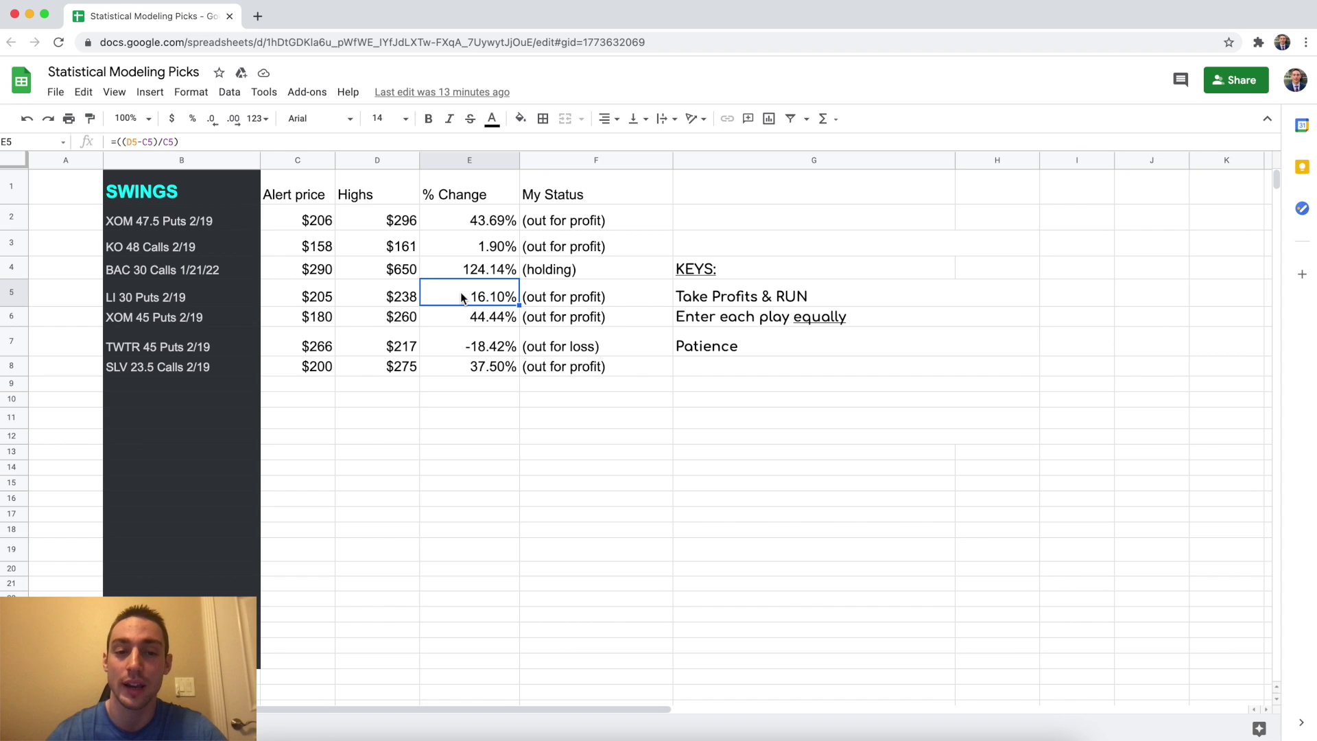
click(639, 474)
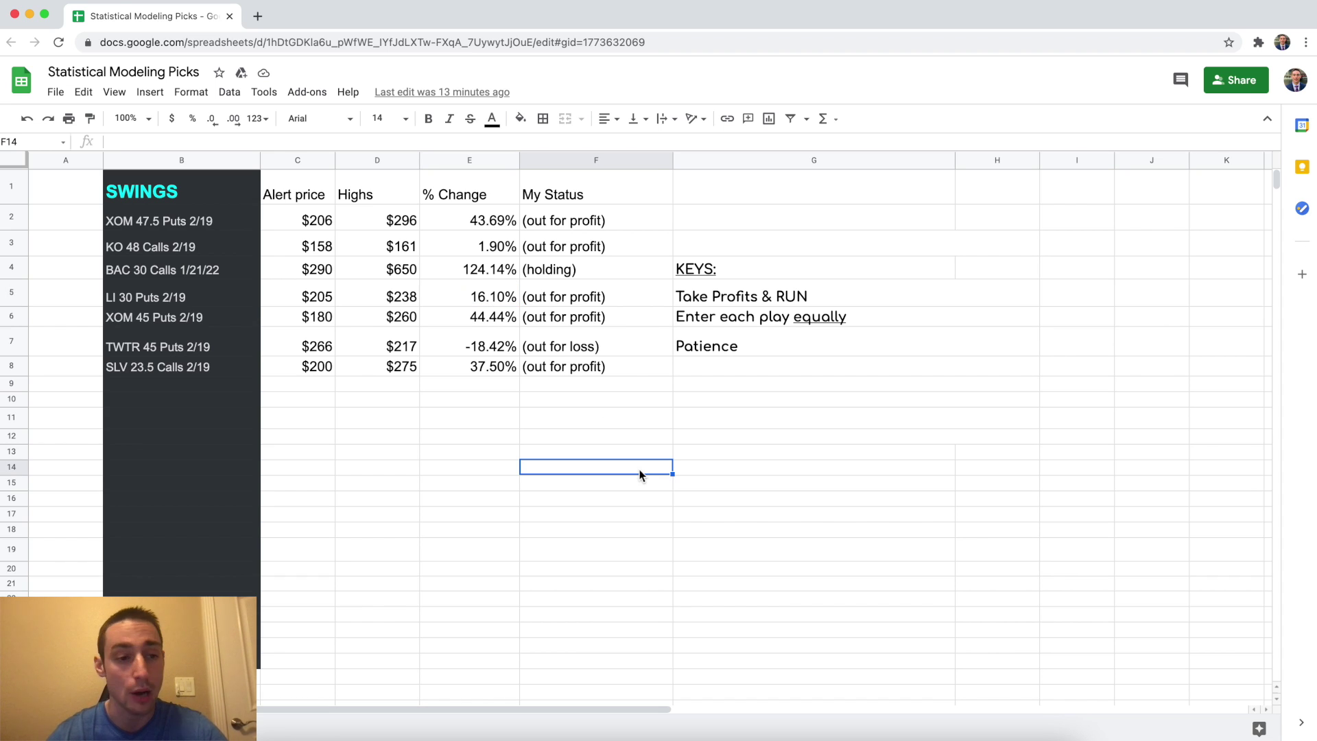
click(498, 348)
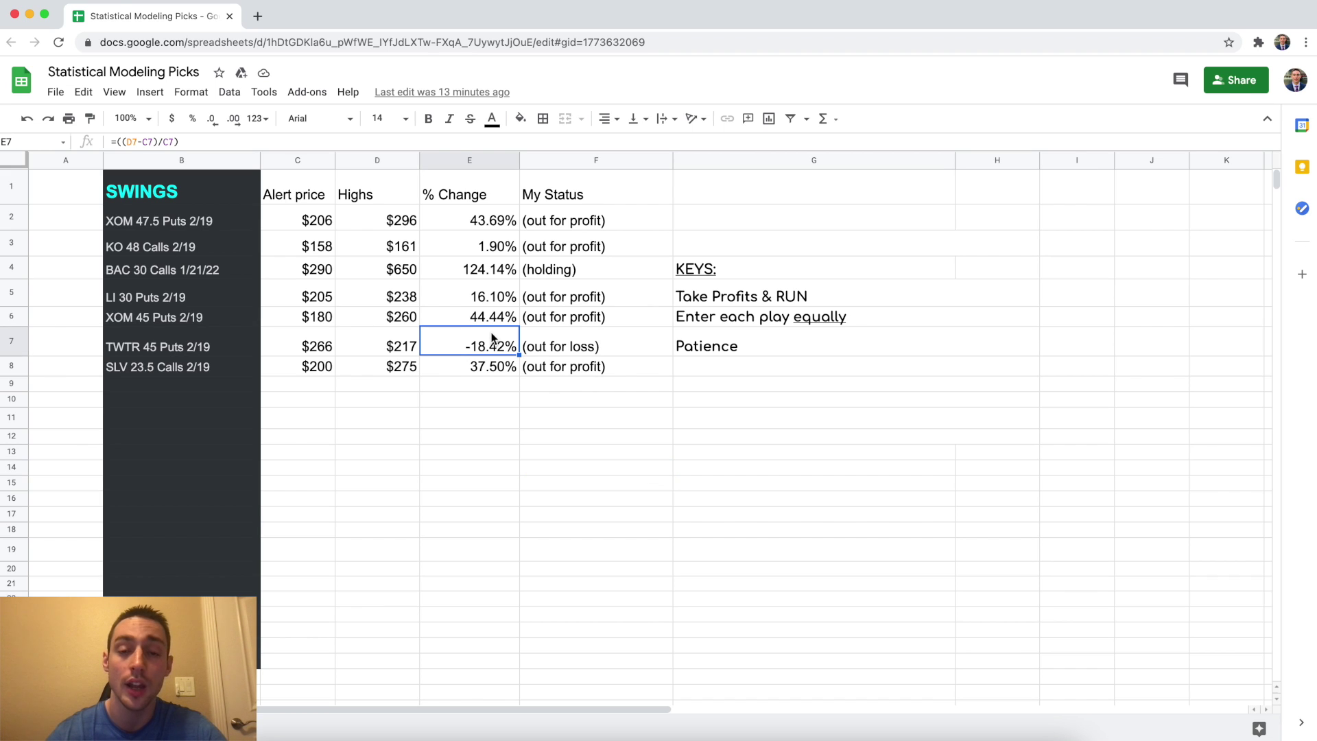
click(574, 457)
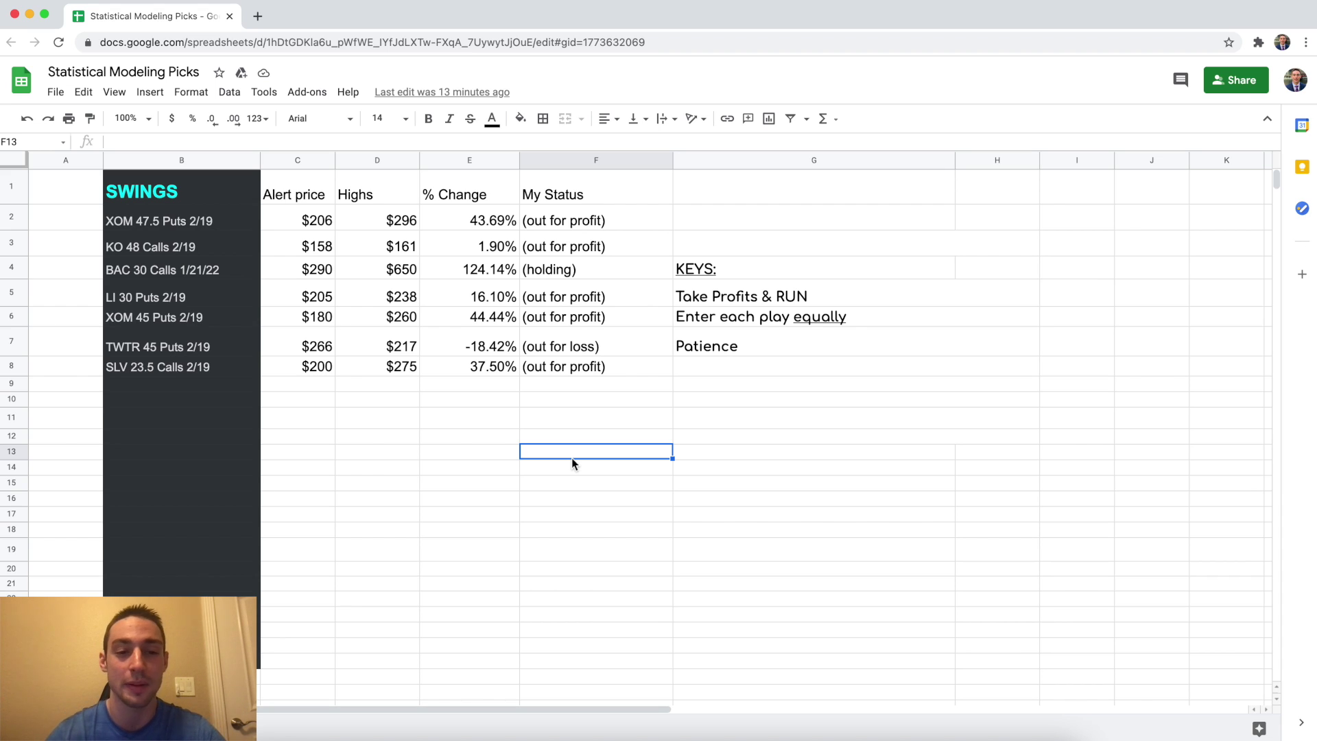
Click through empty cells of the picks sheet, then bring up Discord's StockedUp profits channel
click(633, 485)
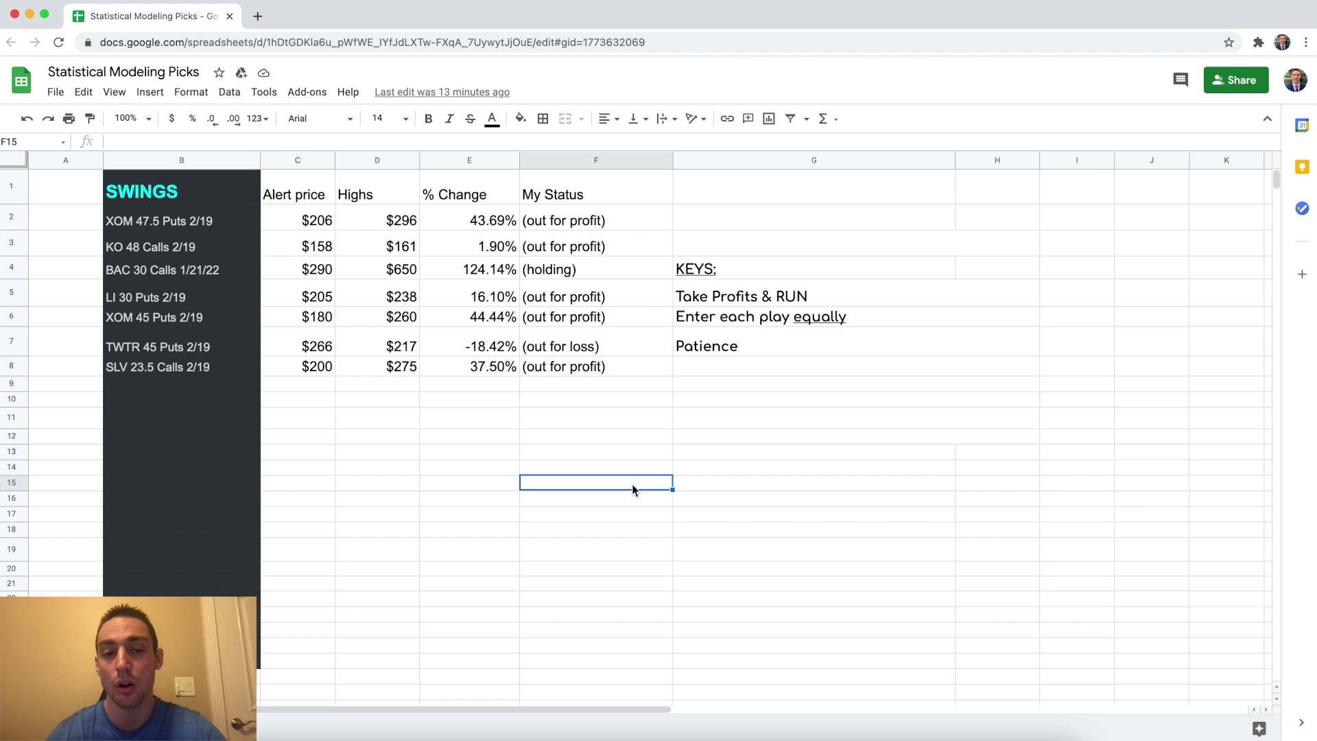
click(363, 437)
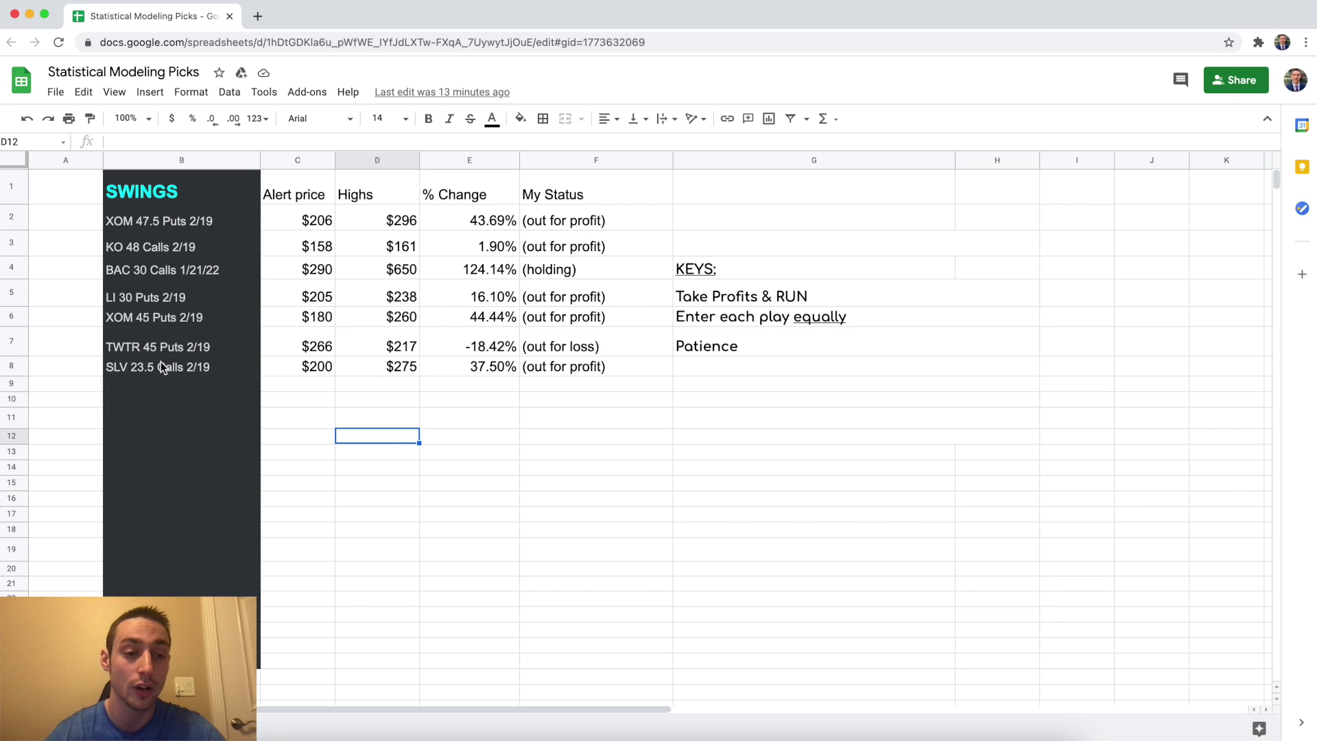
click(599, 511)
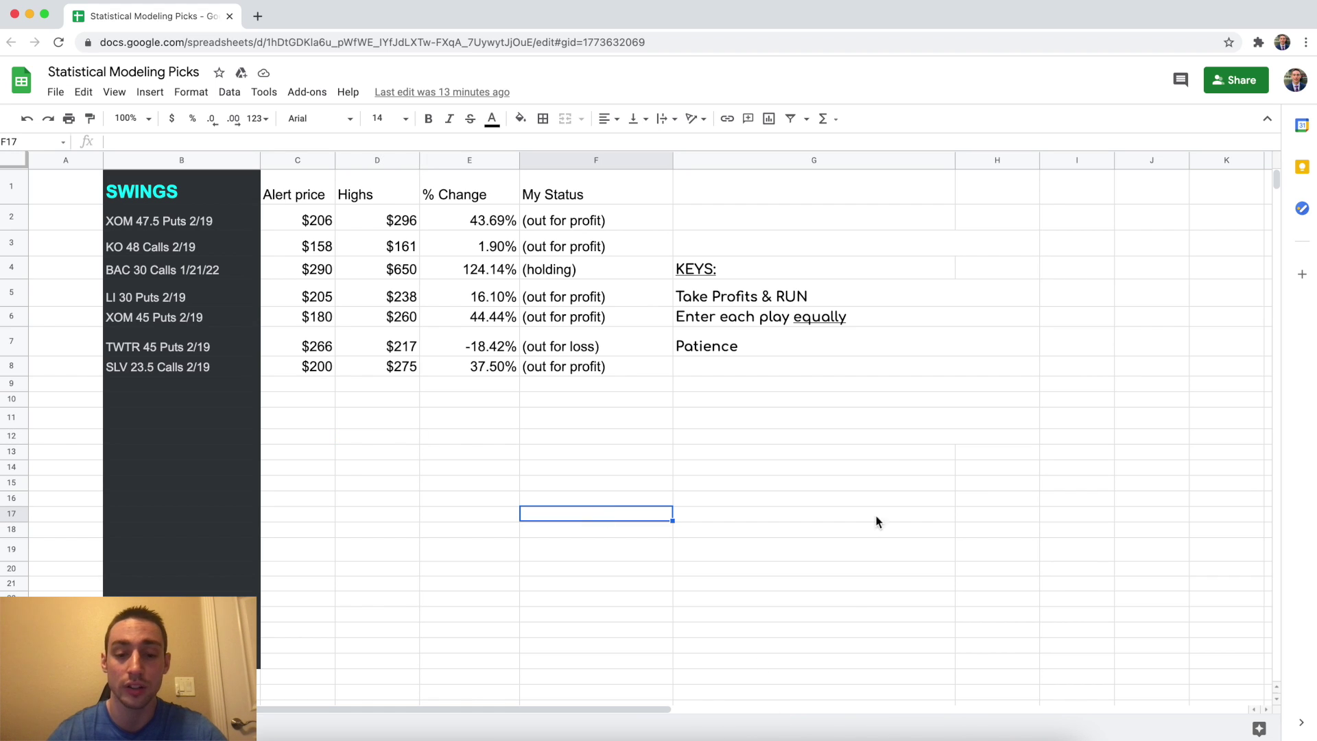
click(594, 441)
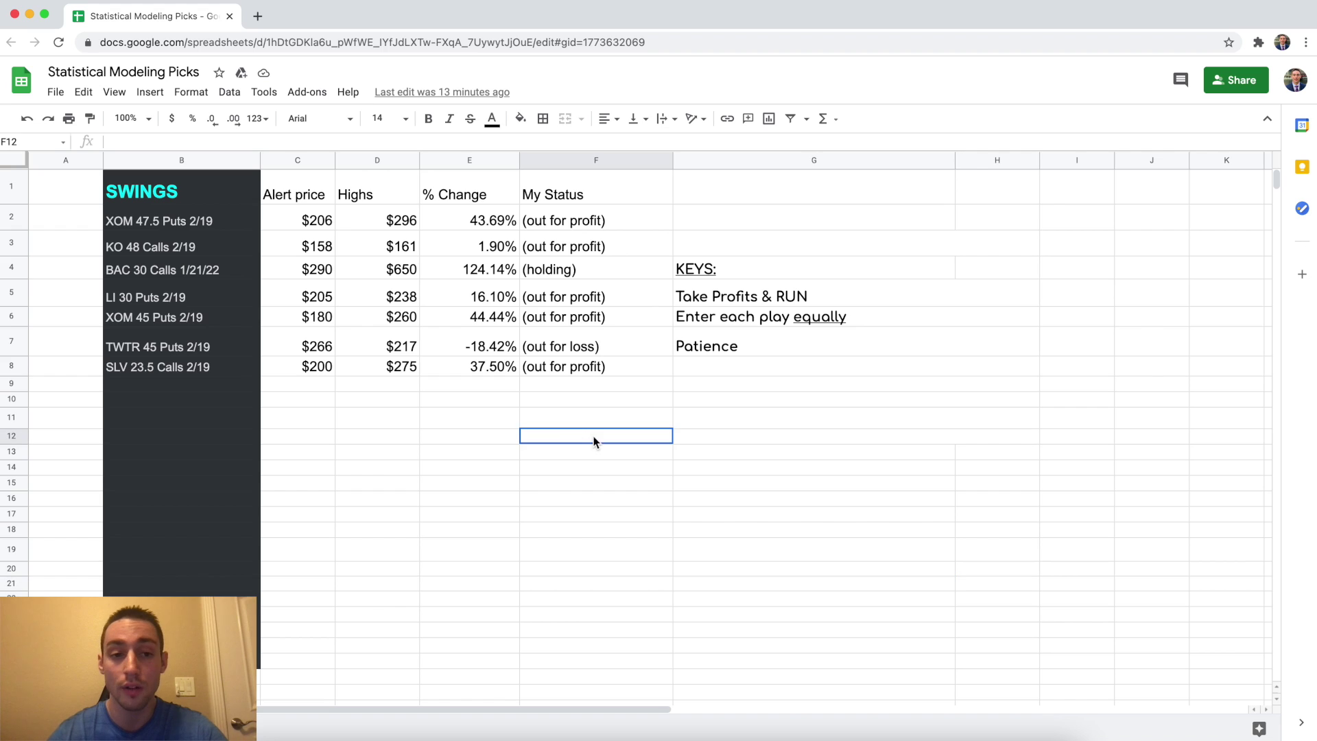
click(469, 427)
click(527, 500)
click(716, 521)
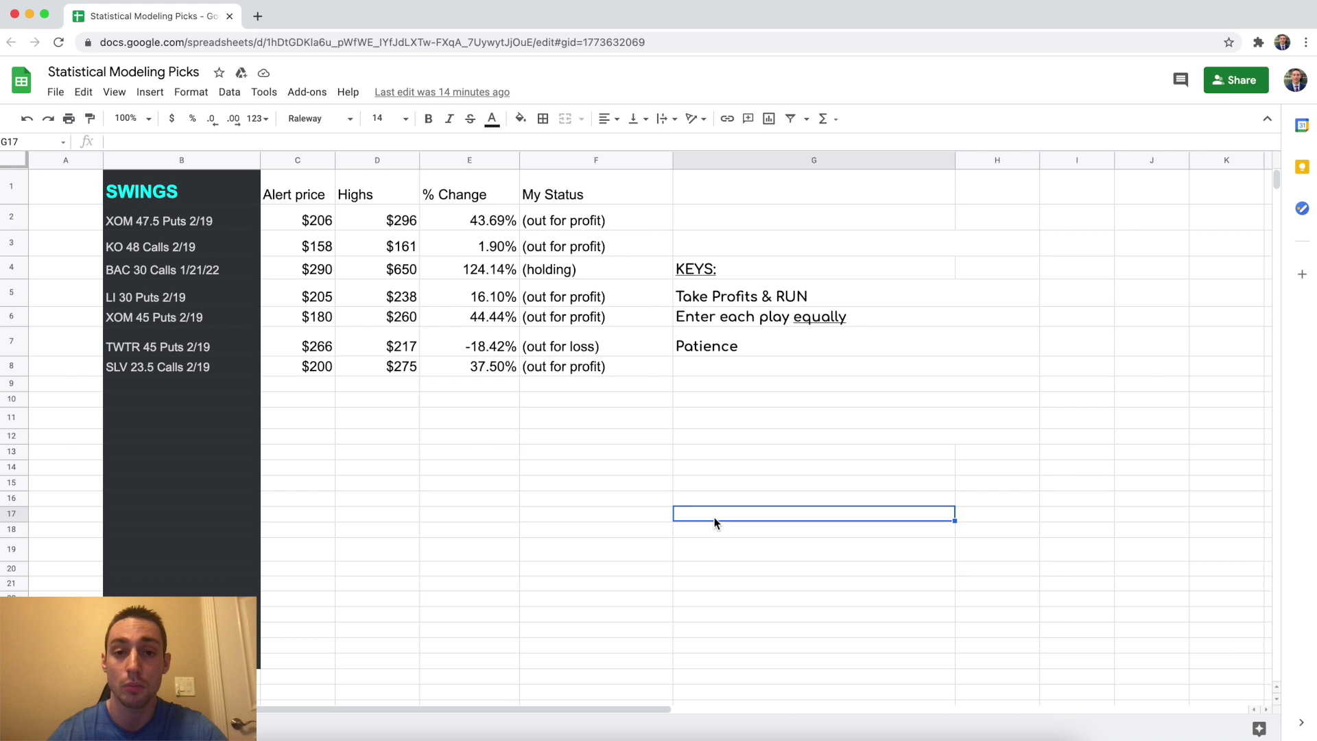
click(570, 468)
click(426, 412)
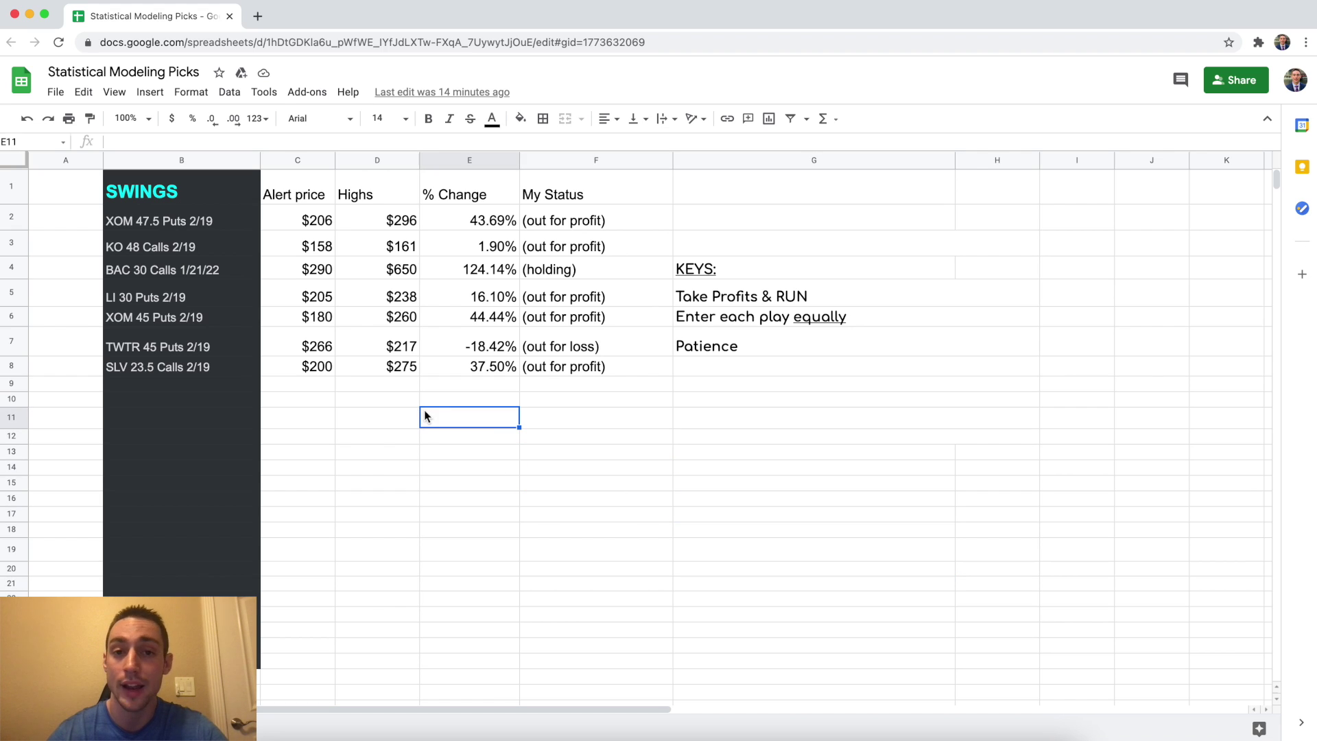
click(548, 455)
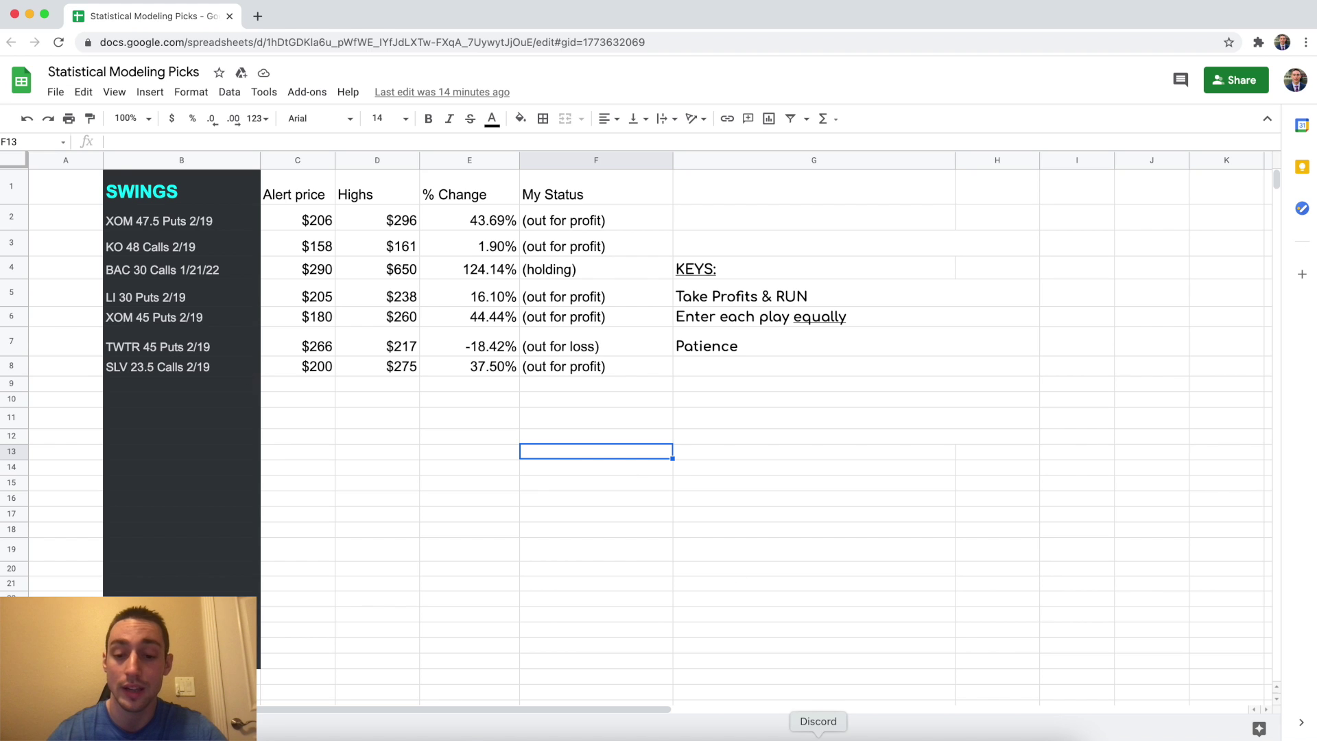
click(818, 735)
scroll(143, 536, down, 3)
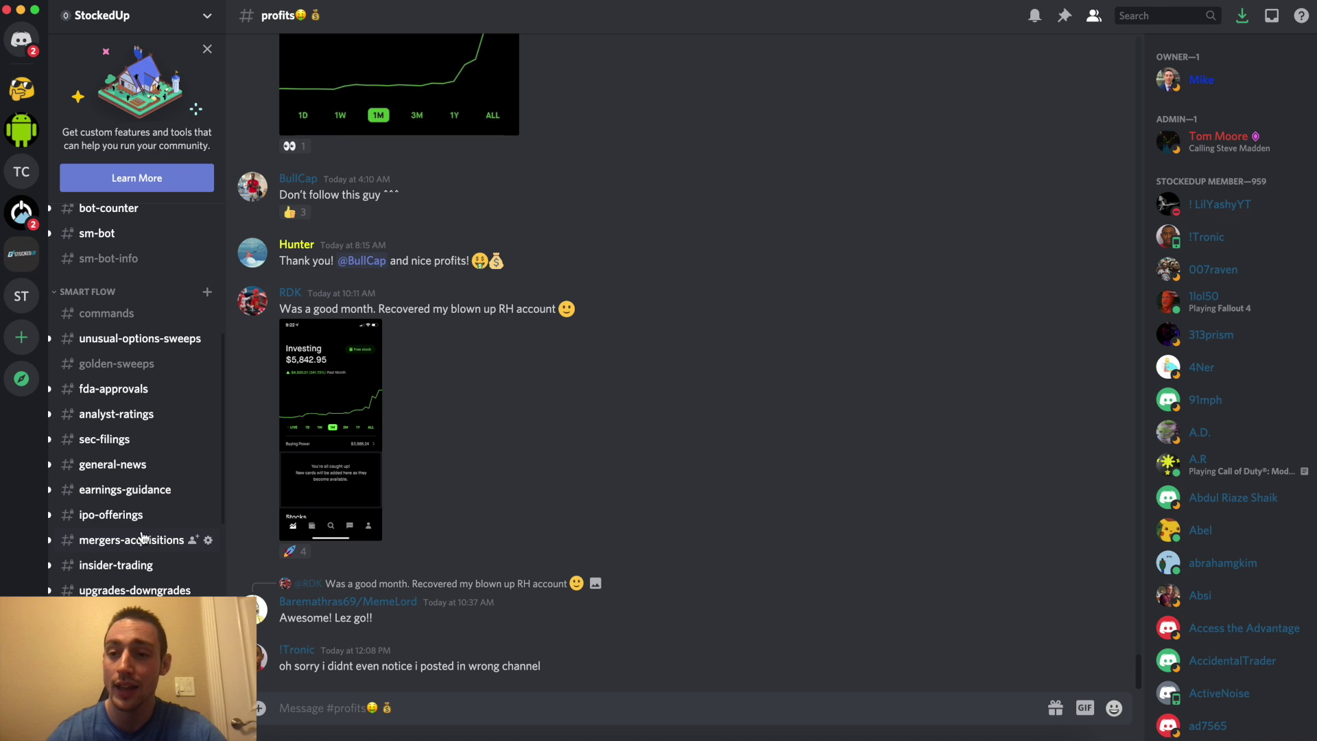
scroll(142, 540, down, 1)
scroll(142, 536, down, 2)
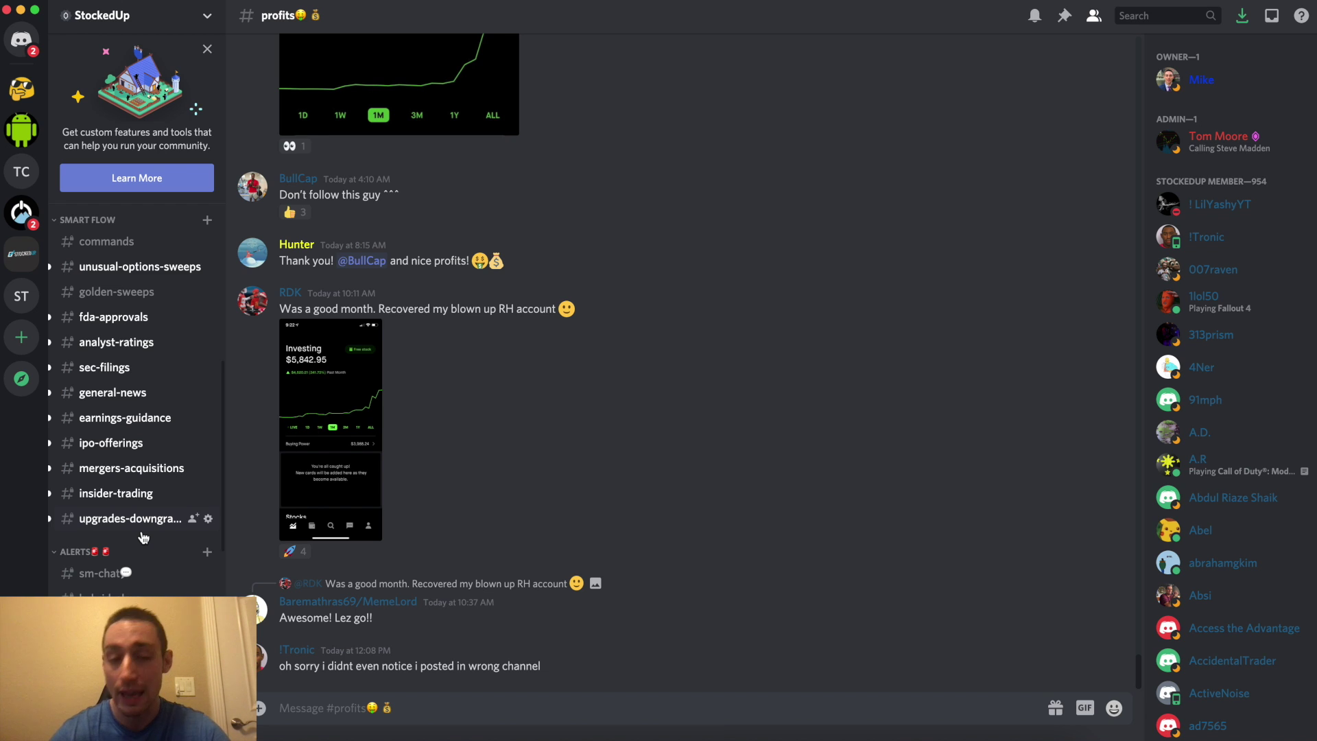
scroll(143, 537, down, 3)
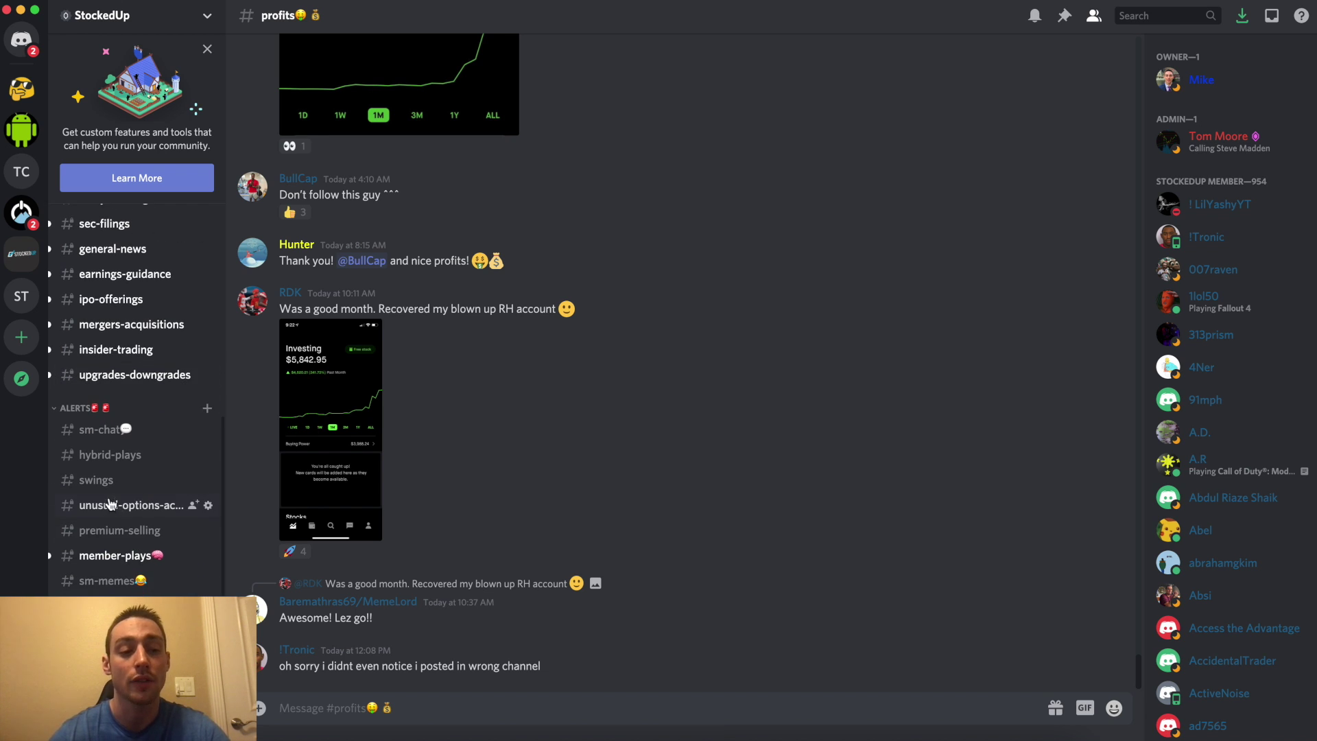
Open #swings under ALERTS to view Mike's SLV call alerts
click(97, 479)
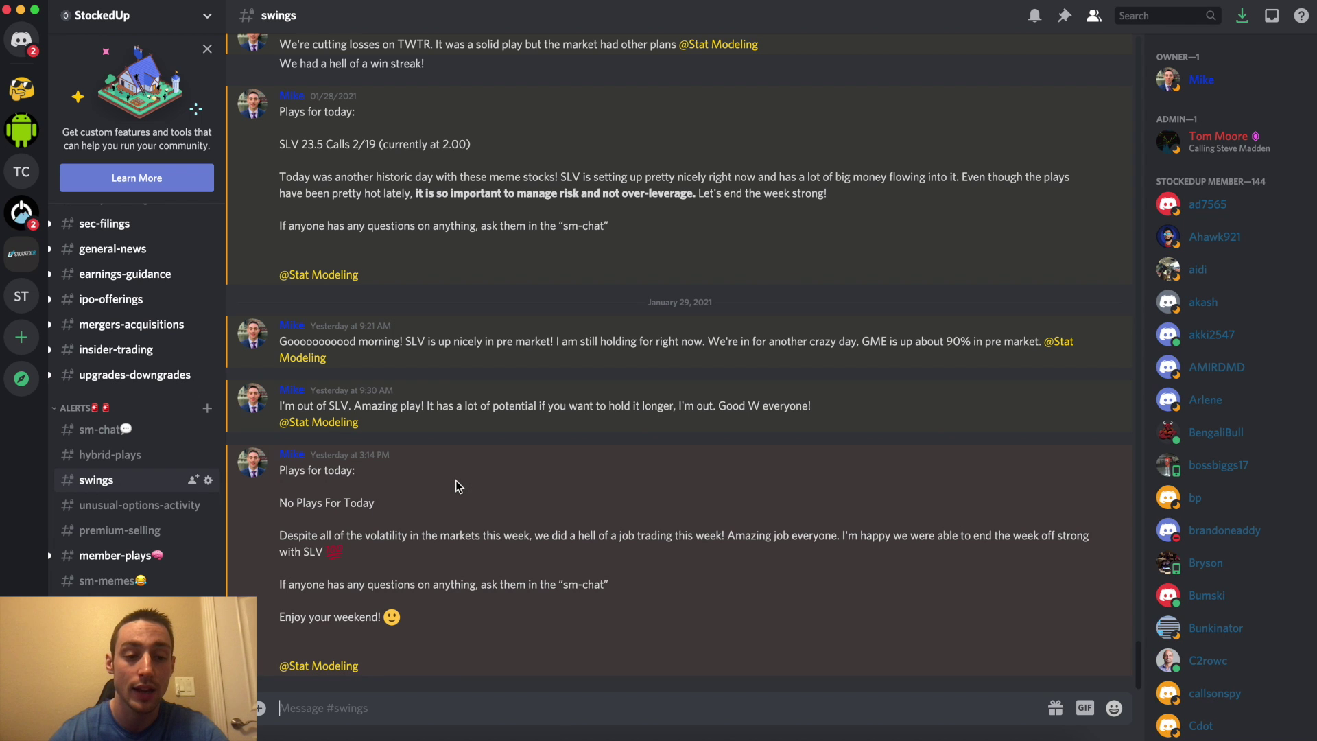
mouse_move(332, 145)
mouse_move(680, 185)
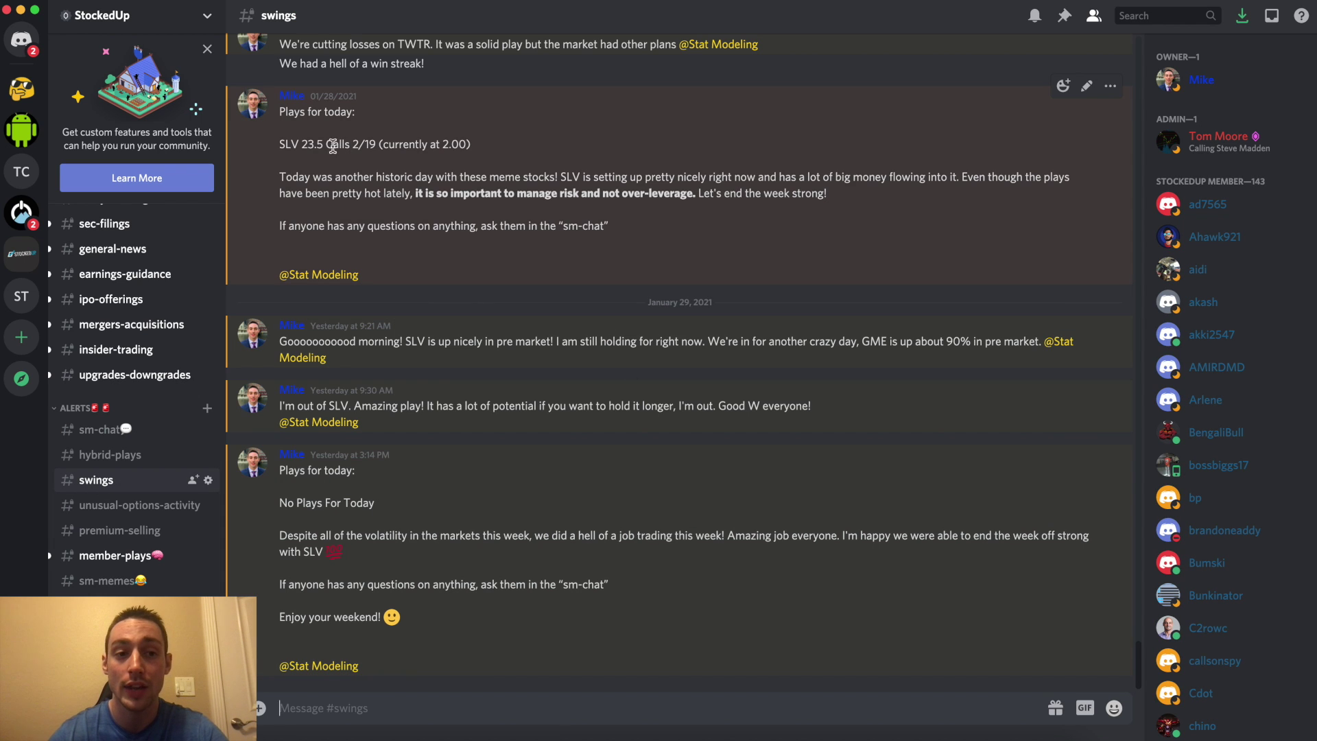
triple_click(303, 147)
click(382, 151)
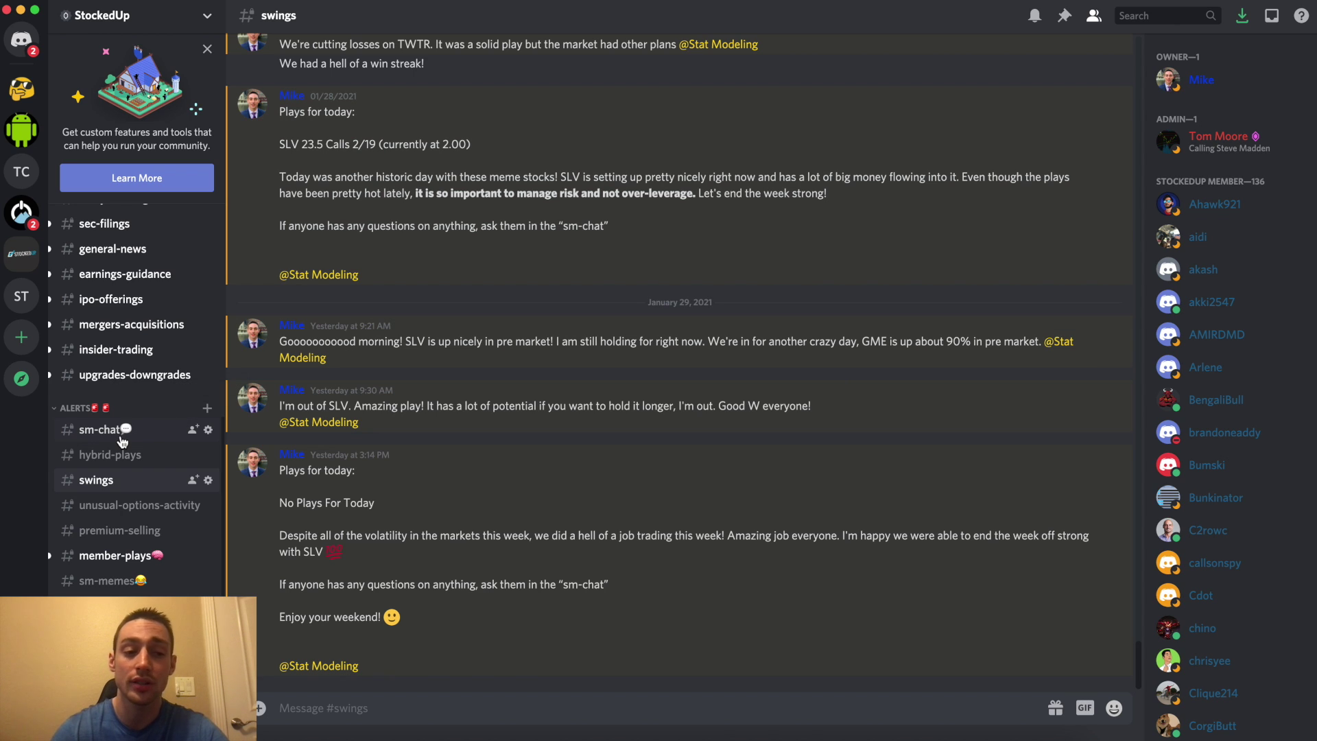
scroll(119, 435, up, 2)
scroll(120, 436, up, 5)
scroll(120, 436, up, 1)
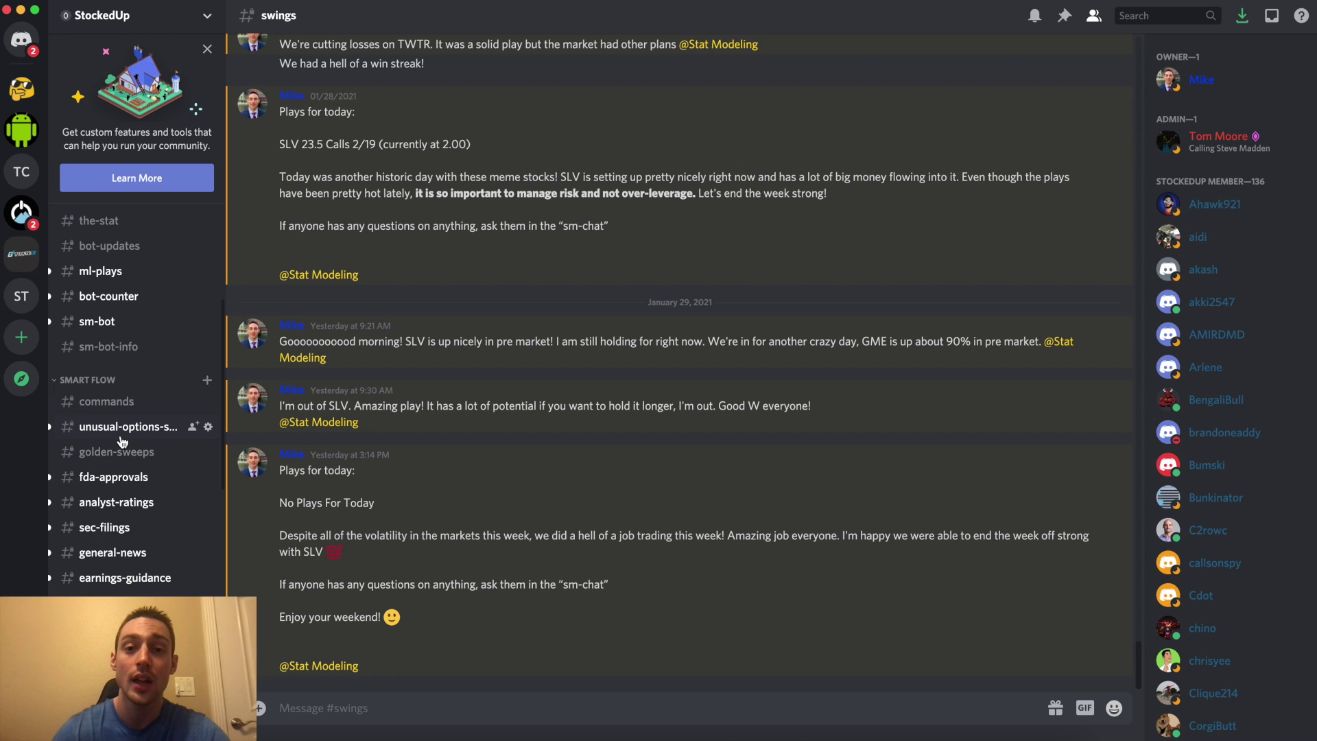
scroll(121, 441, up, 2)
scroll(120, 441, up, 1)
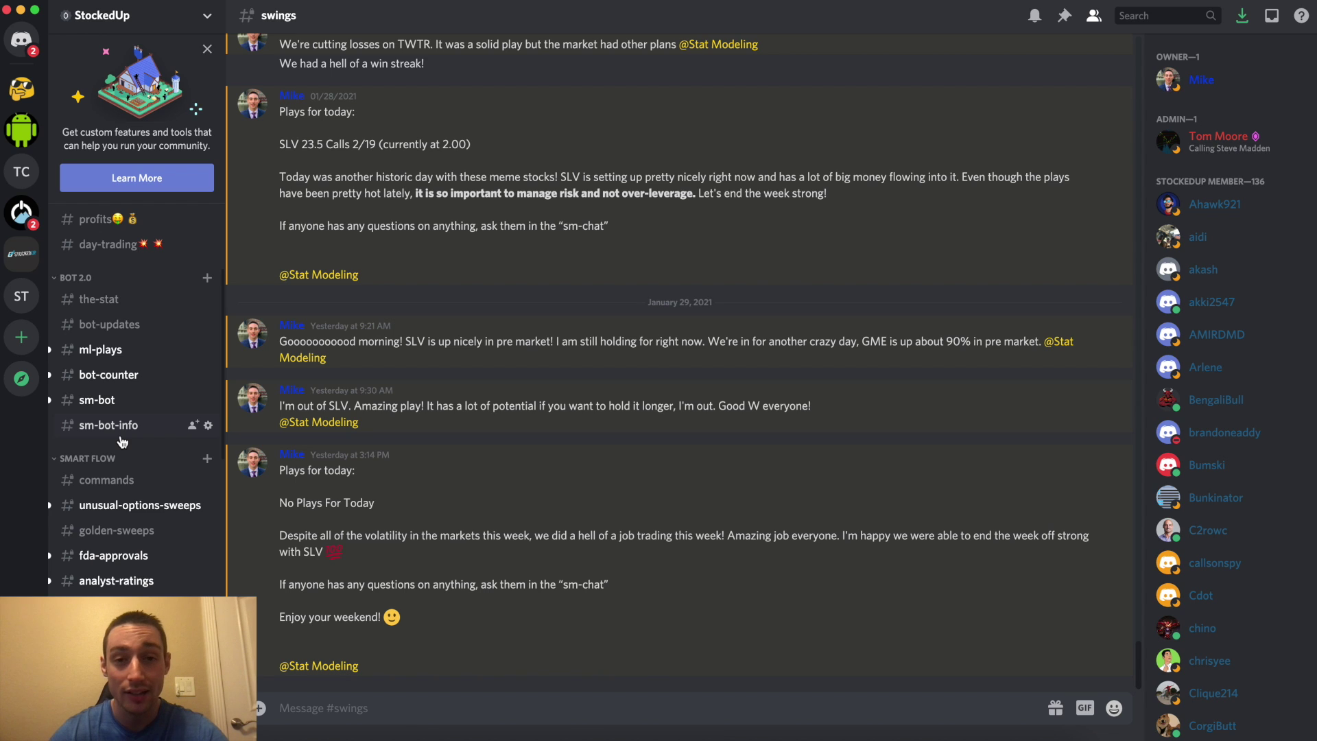
click(124, 309)
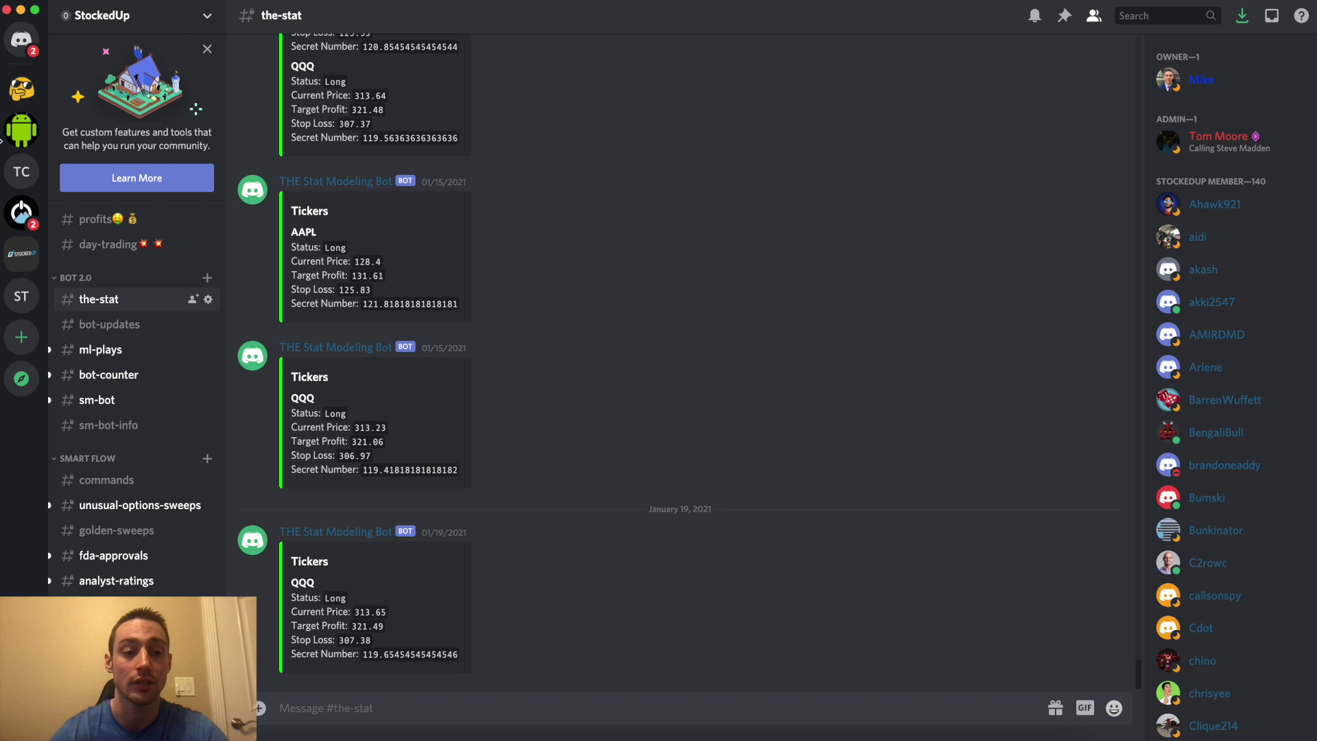
Browse the ml-plays and bot-counter channels, then return to the swing picks sheet in Chrome
click(118, 348)
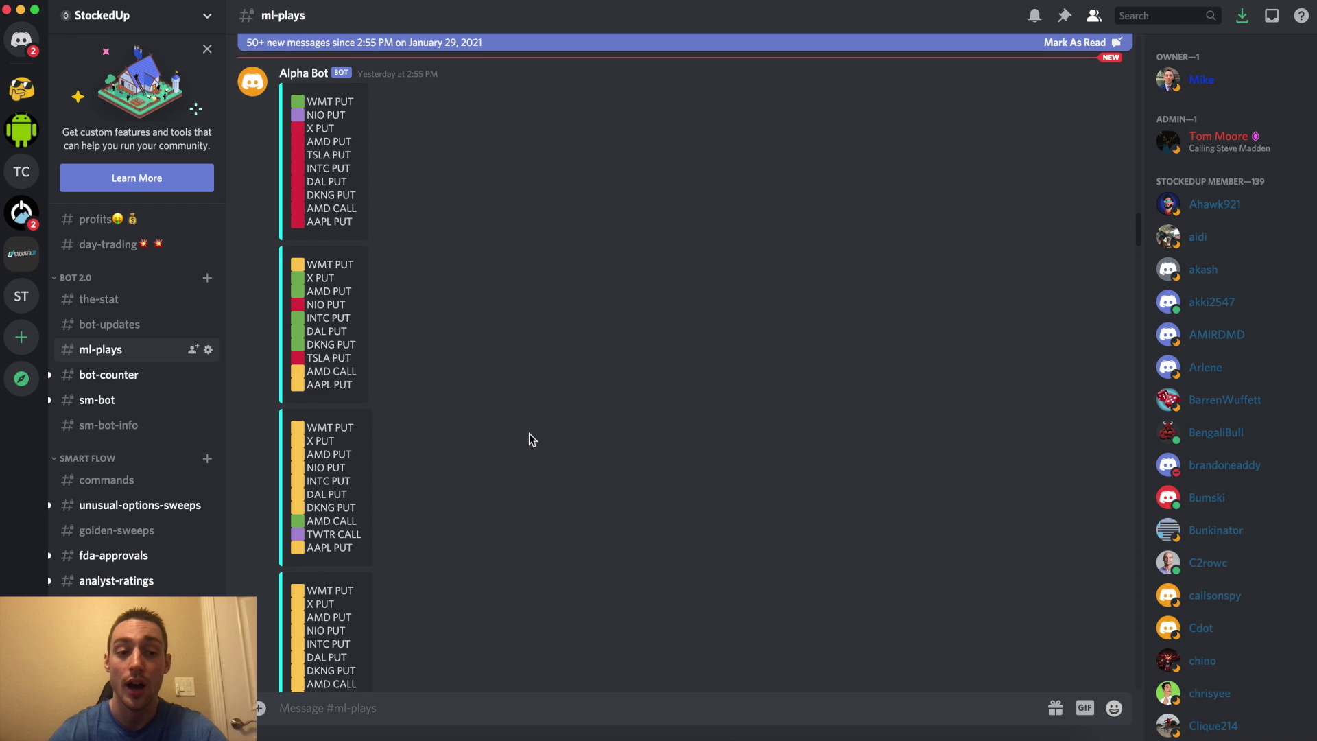
click(122, 379)
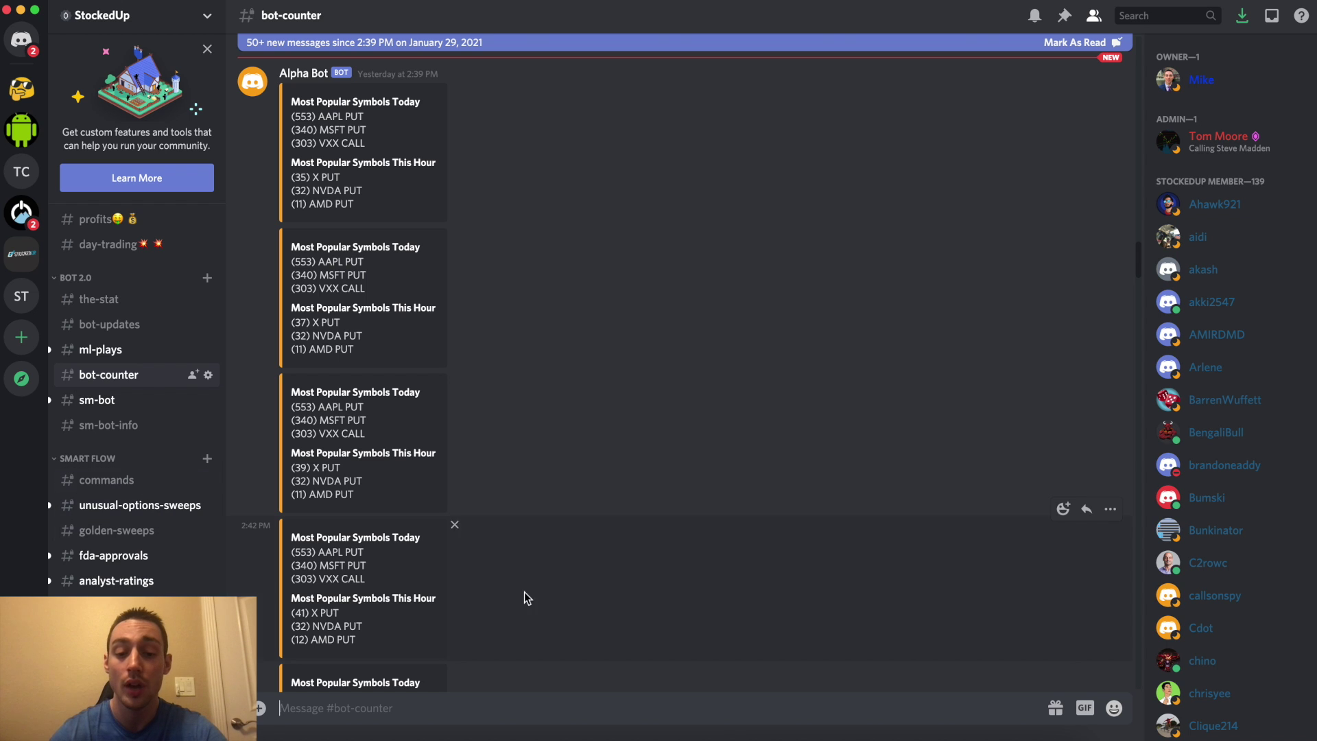
click(687, 733)
click(706, 551)
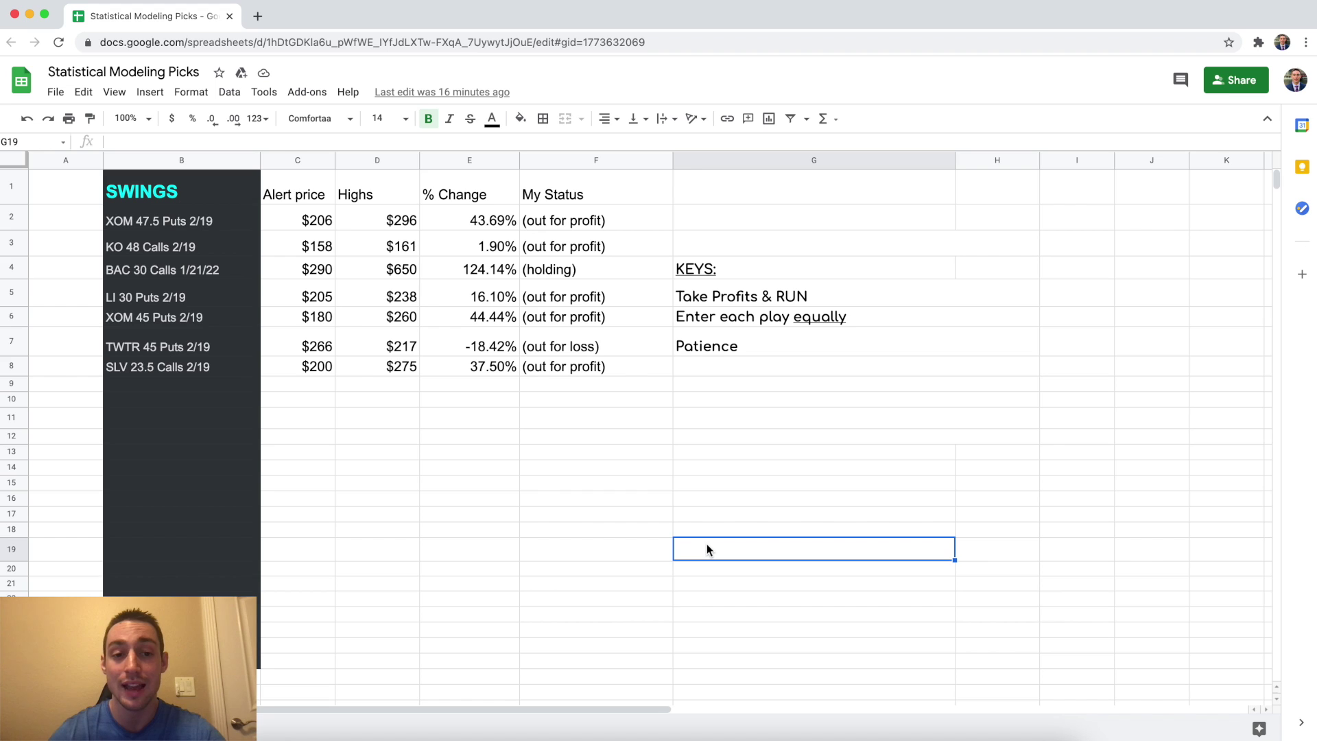
click(486, 398)
click(658, 452)
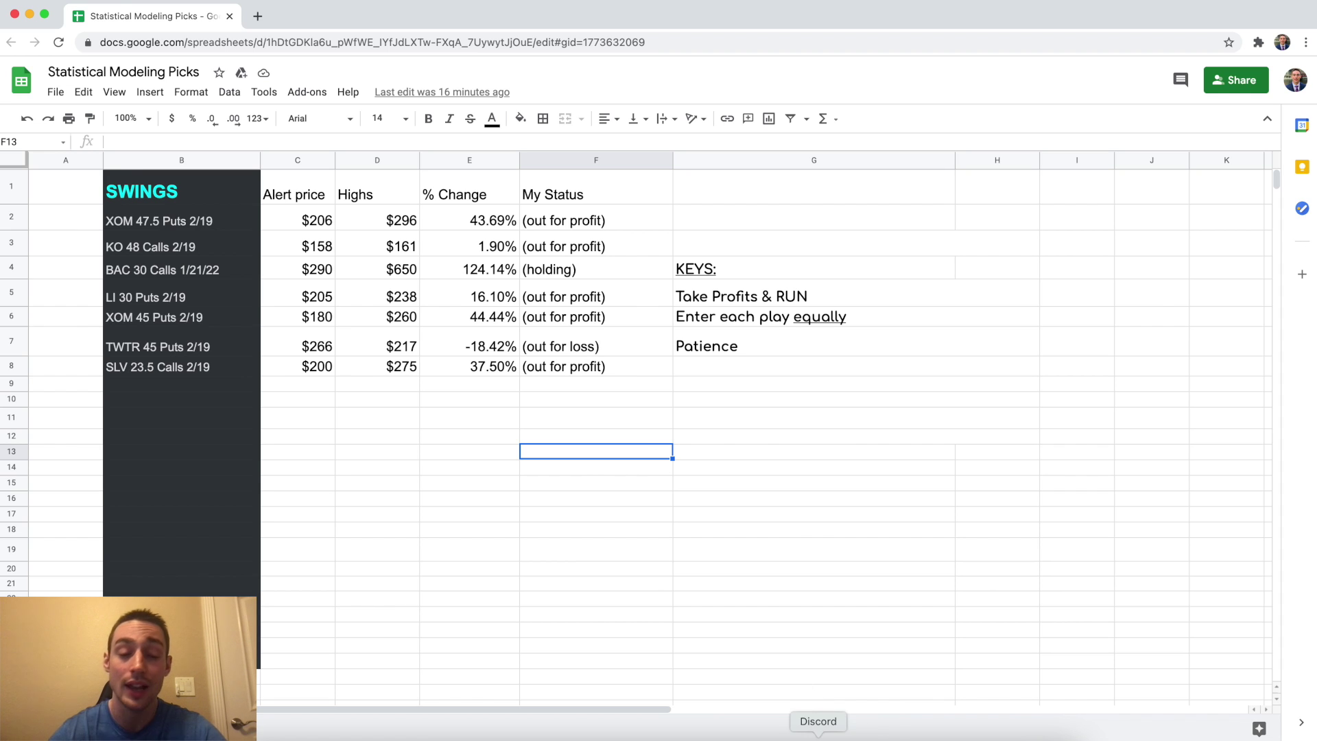
click(818, 725)
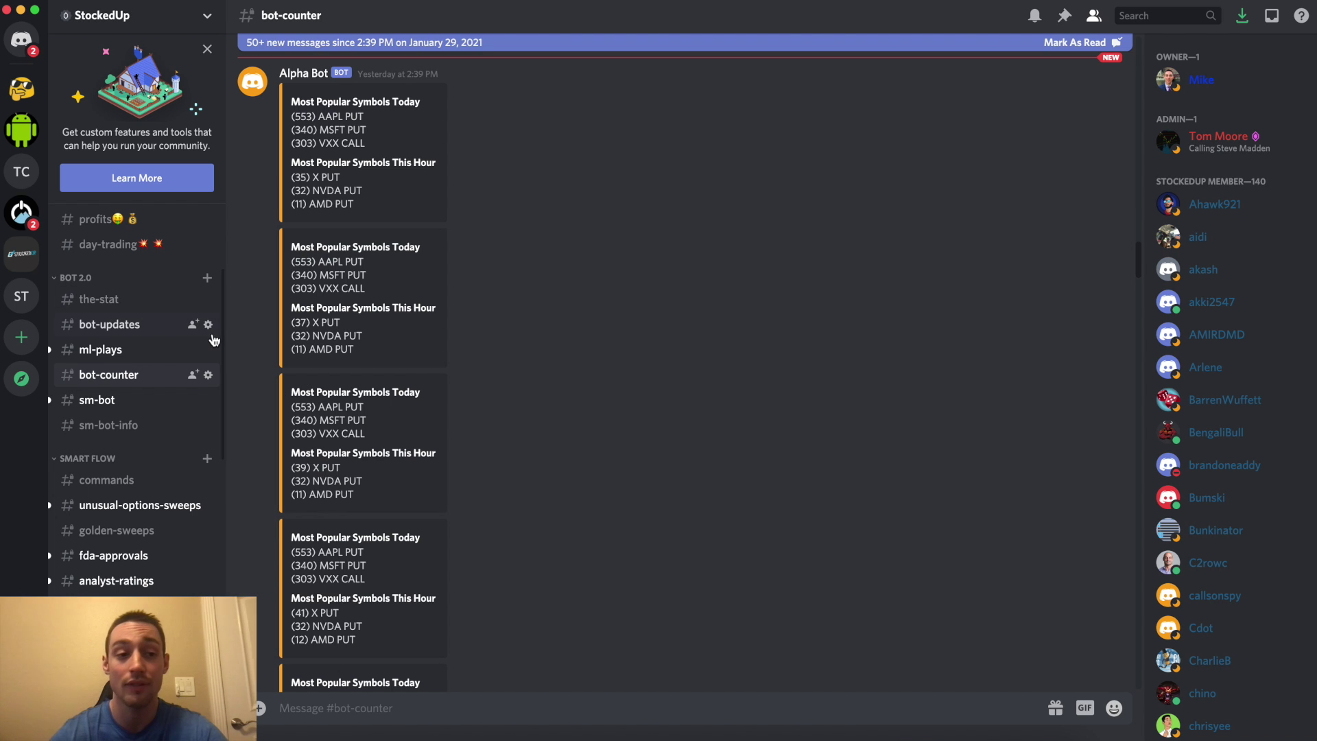
Pass through #the-stat and #commands to reach #unusual-options-sweeps
click(116, 304)
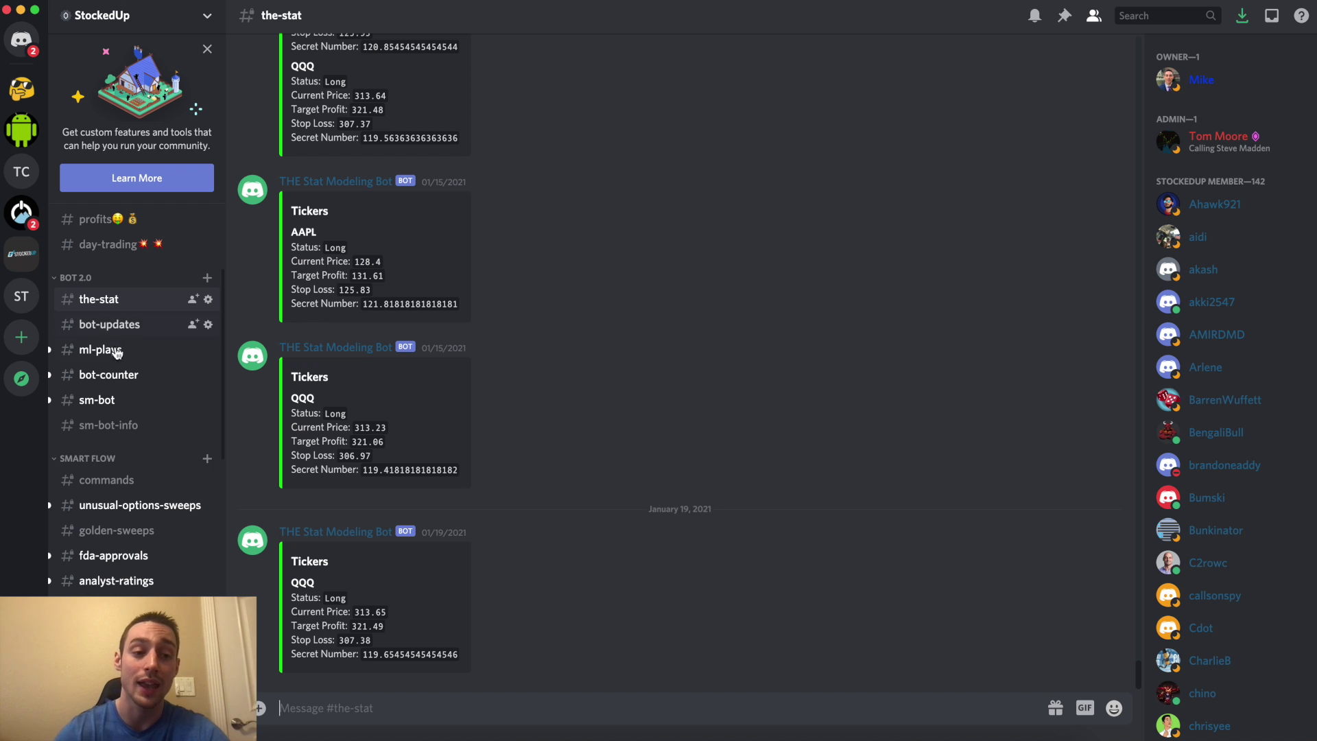
click(144, 486)
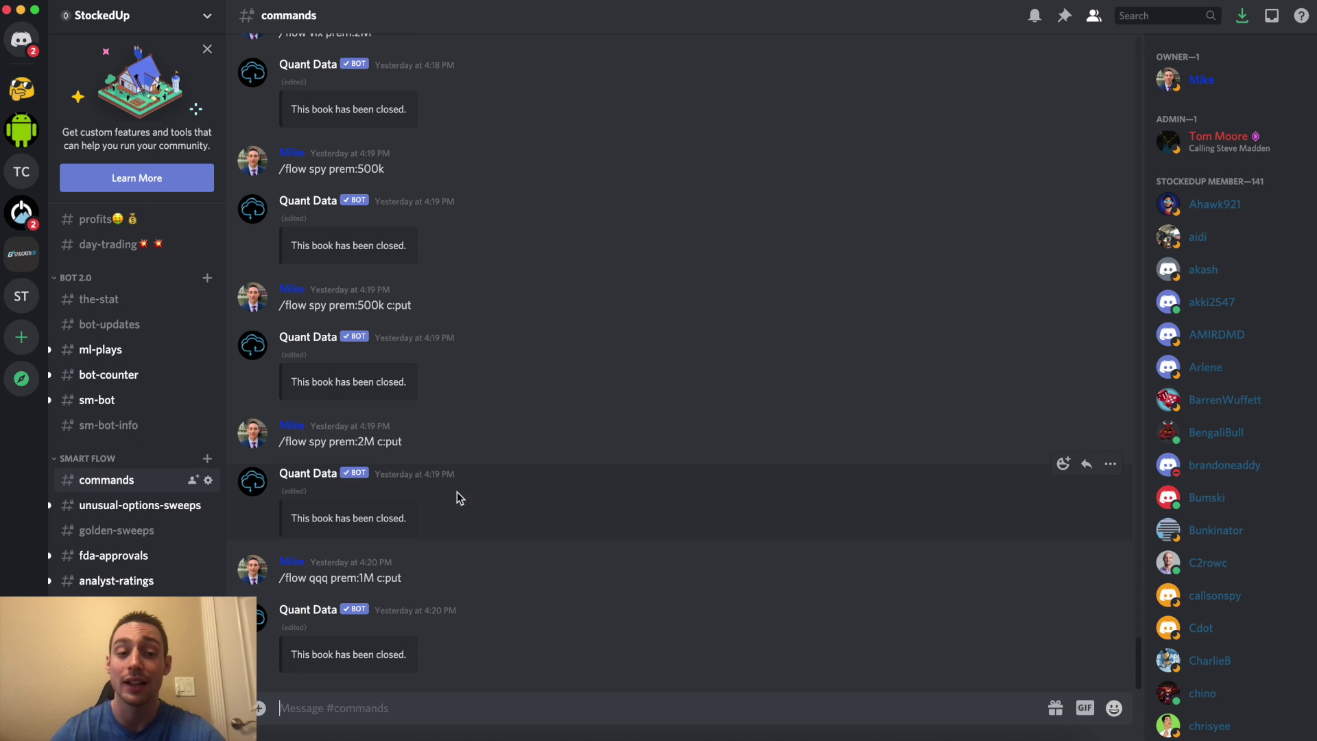
click(134, 505)
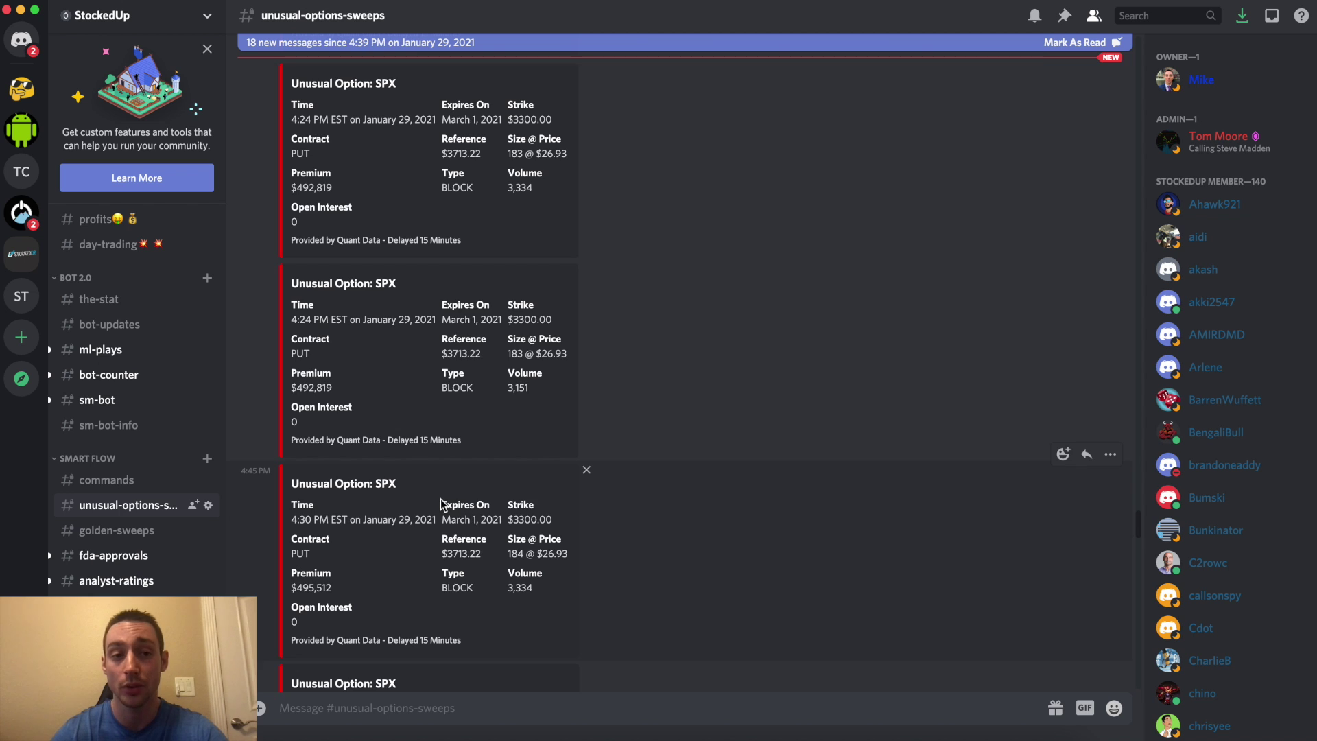
scroll(442, 504, down, 10)
scroll(515, 503, down, 2)
scroll(639, 513, down, 3)
scroll(680, 520, down, 3)
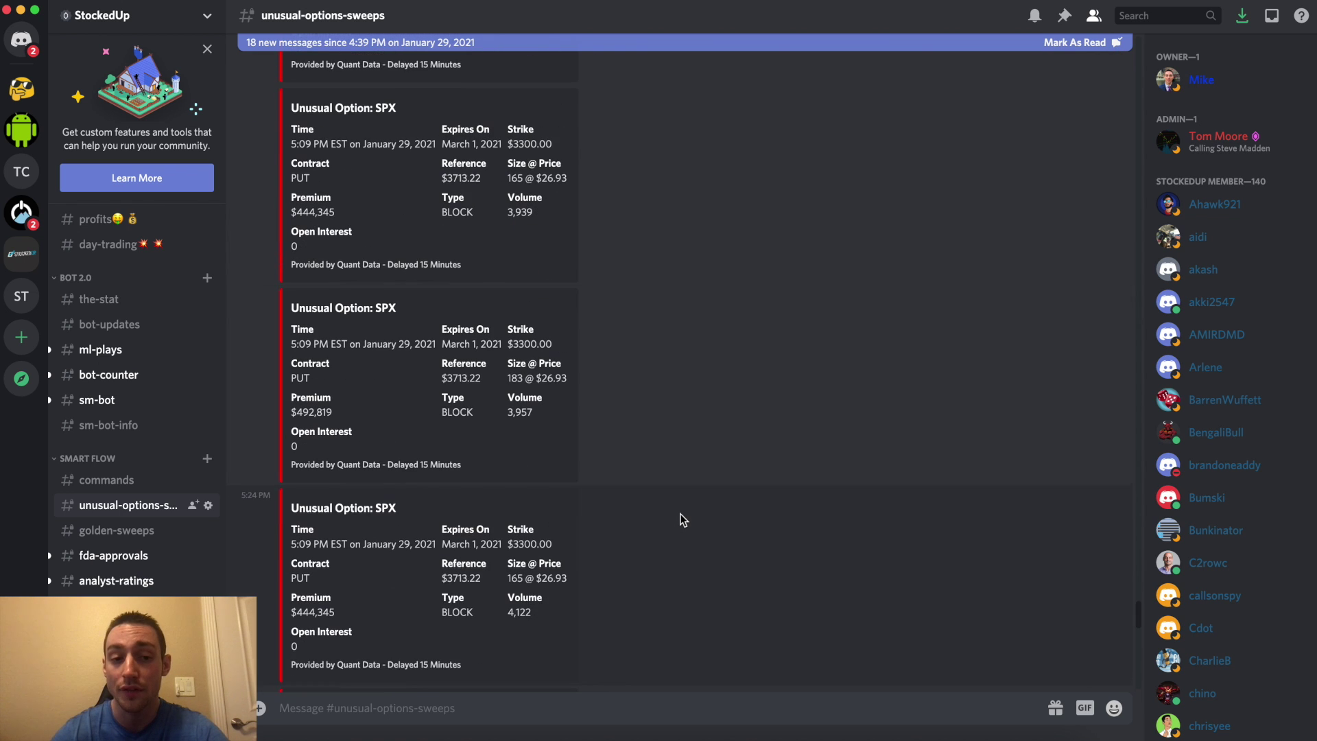
scroll(681, 519, down, 1)
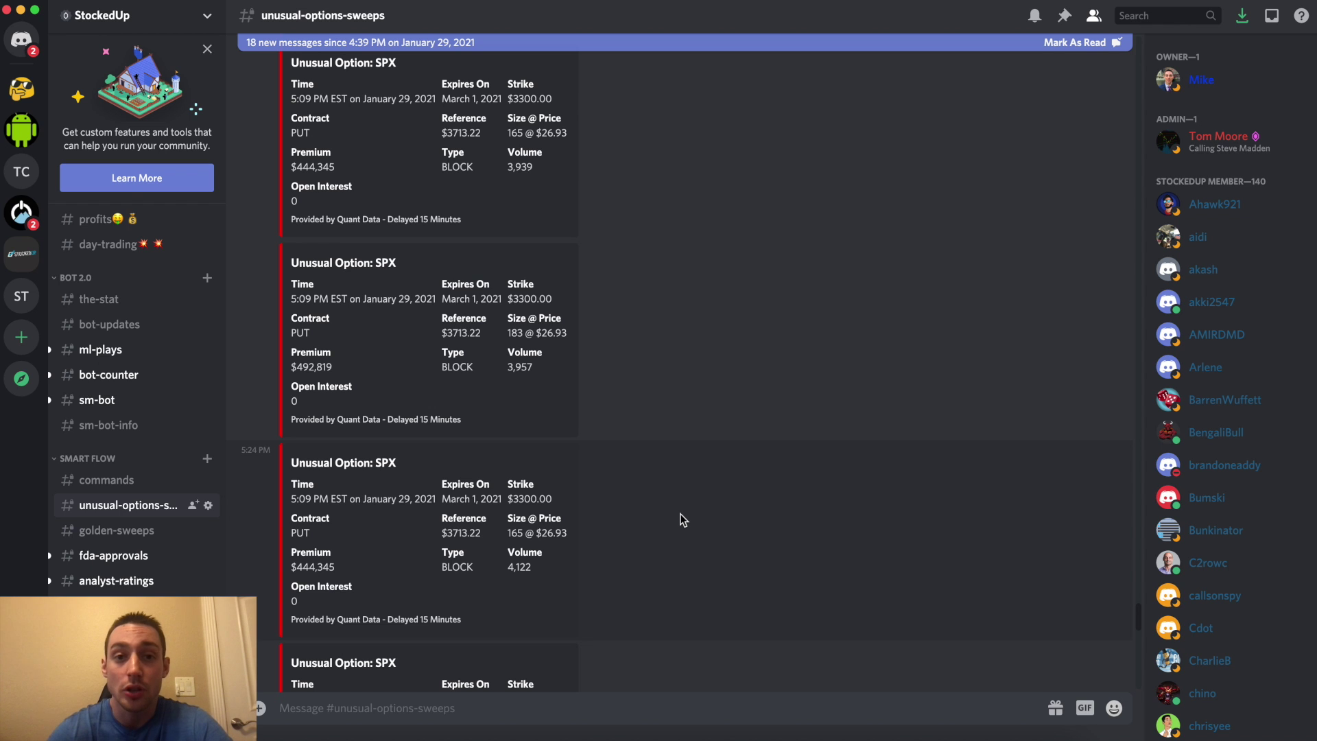
scroll(681, 520, down, 3)
scroll(680, 520, down, 2)
scroll(680, 520, down, 1)
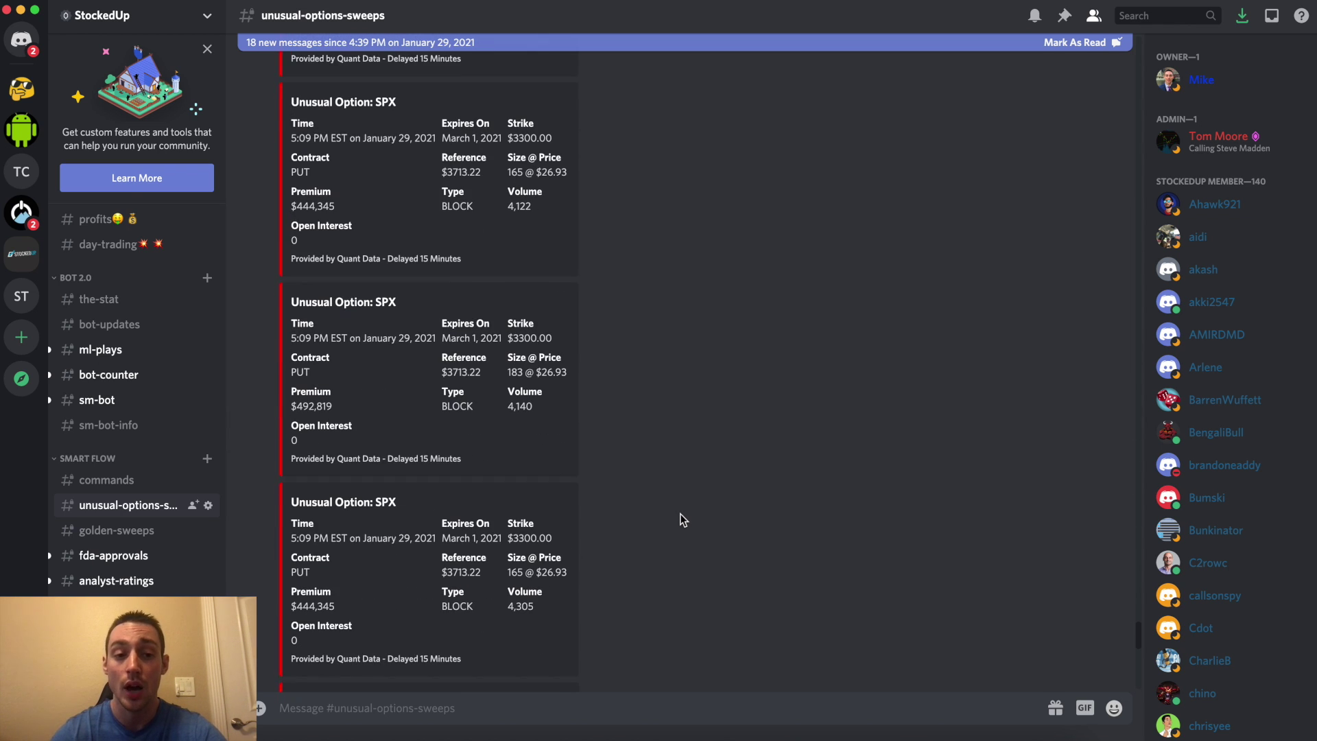
scroll(680, 520, down, 3)
scroll(681, 520, down, 3)
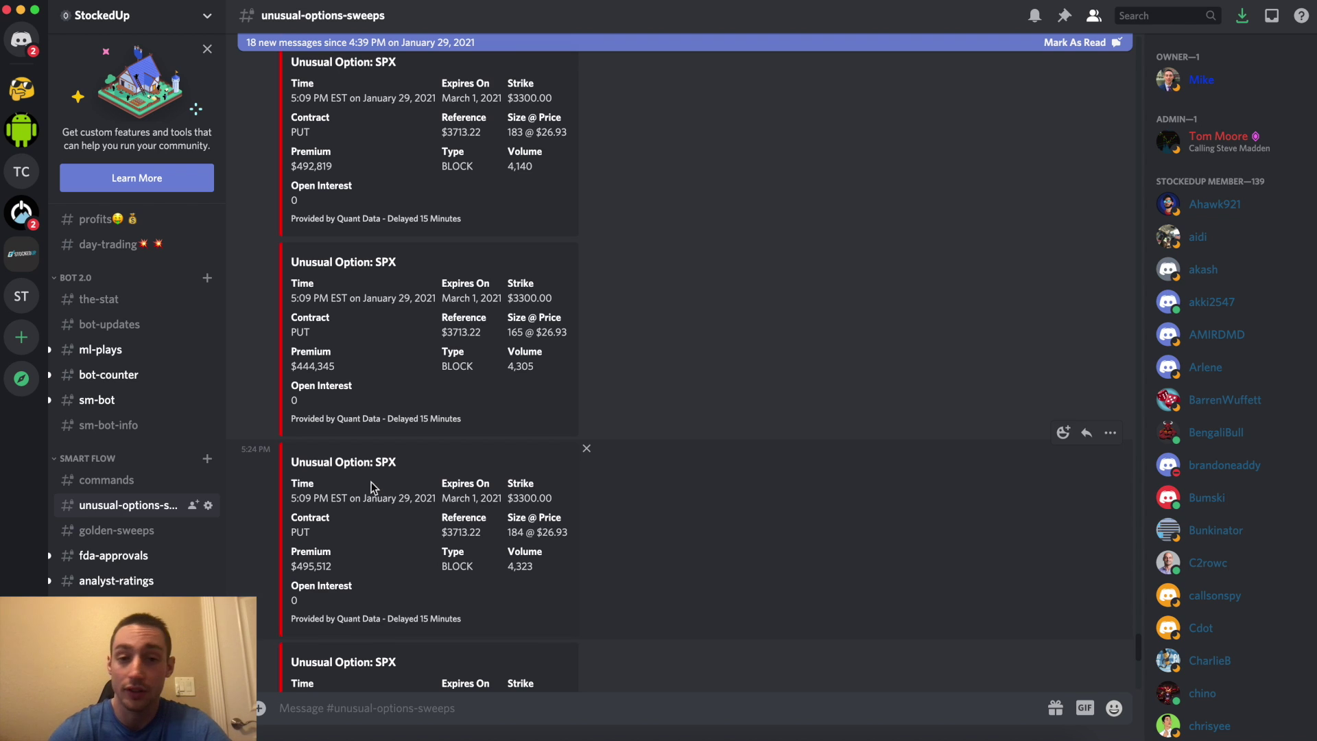
scroll(411, 474, down, 1)
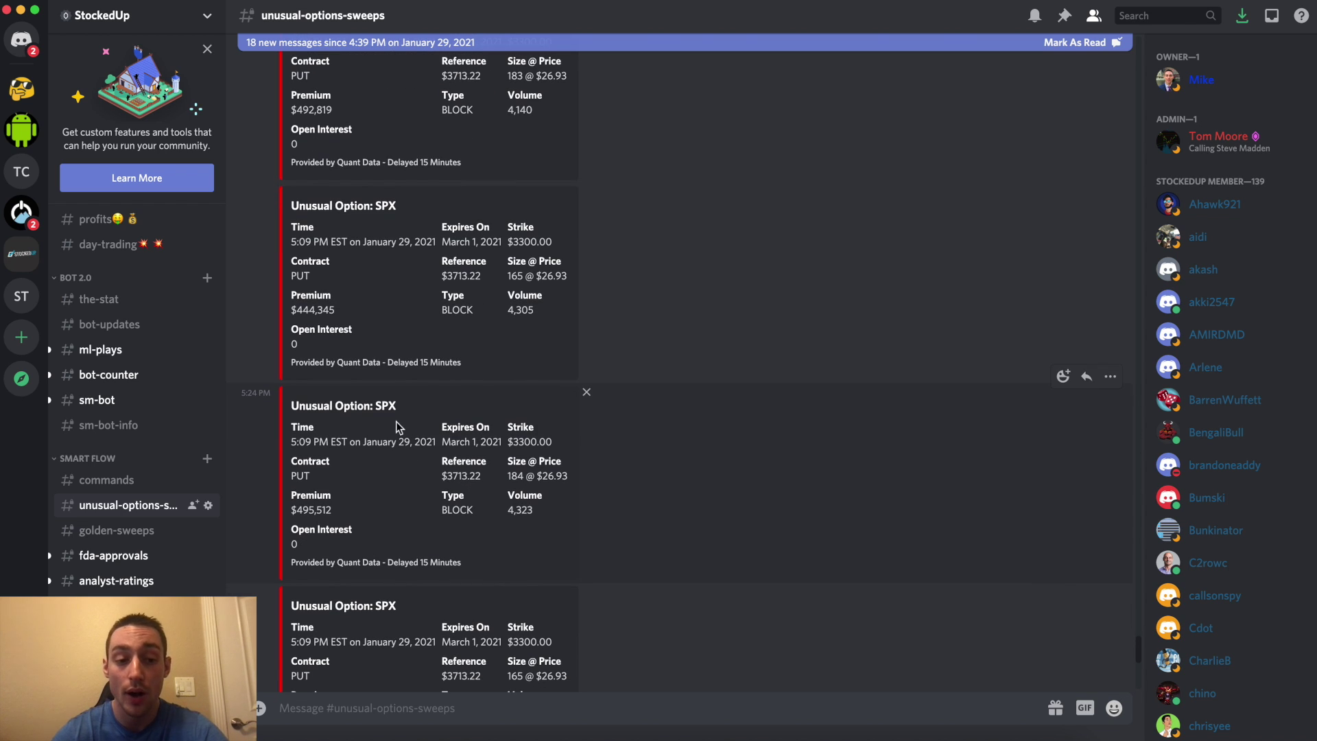
Highlight the 495,512 premium and the 184 @ $26.93 size, then move to #fda-approvals
double_click(310, 510)
click(323, 511)
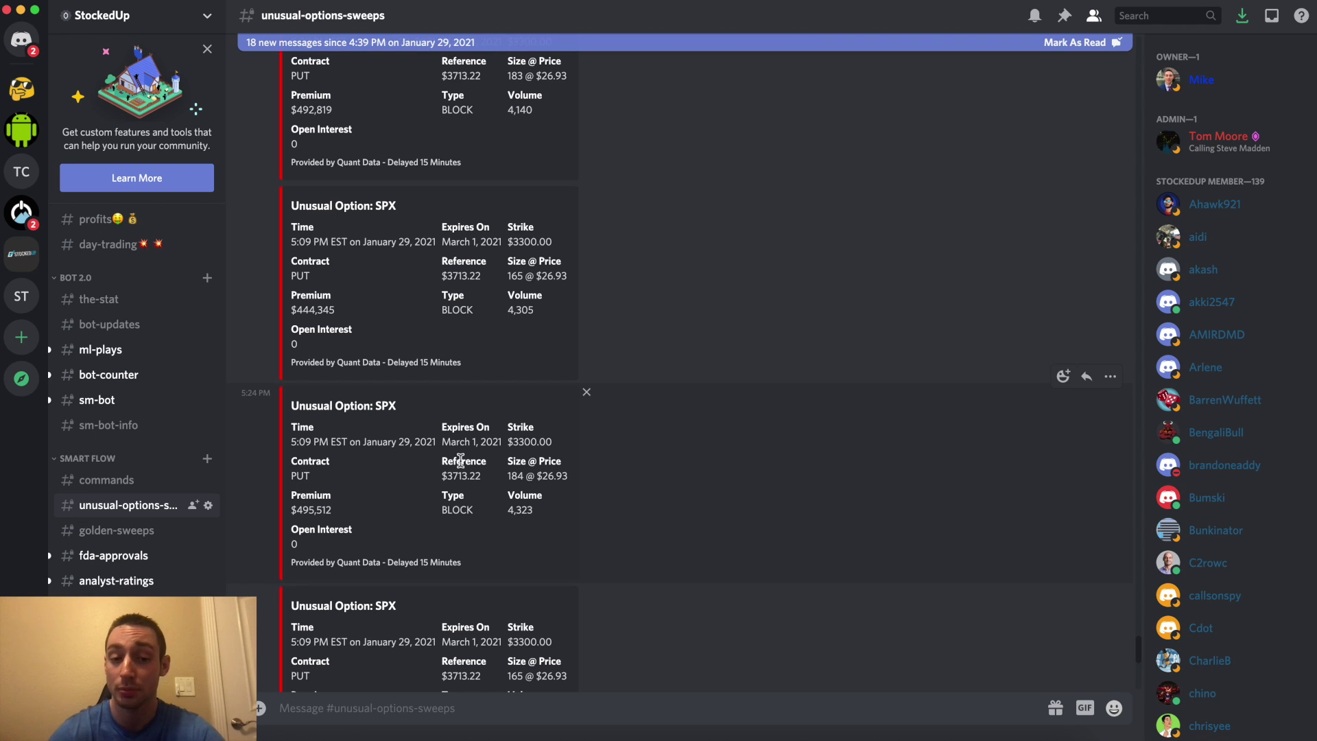
triple_click(546, 476)
click(551, 480)
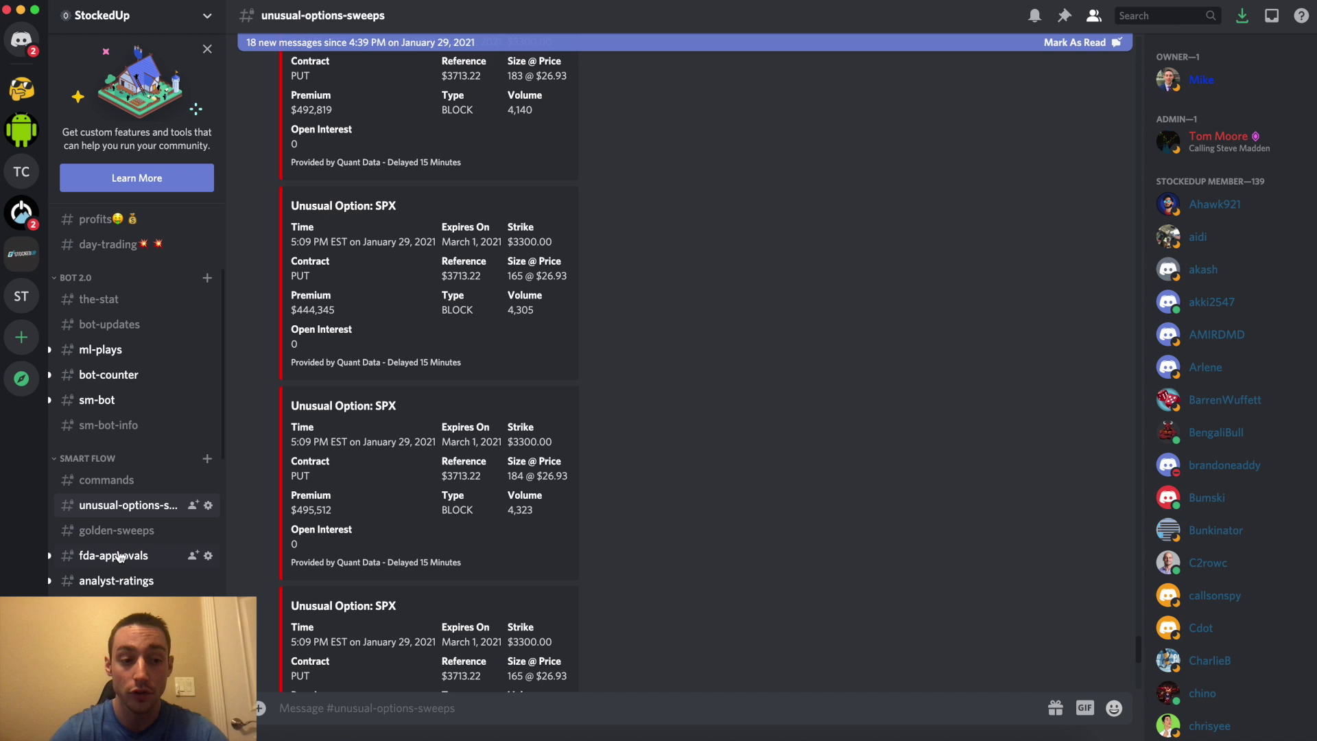
click(119, 556)
scroll(380, 527, down, 3)
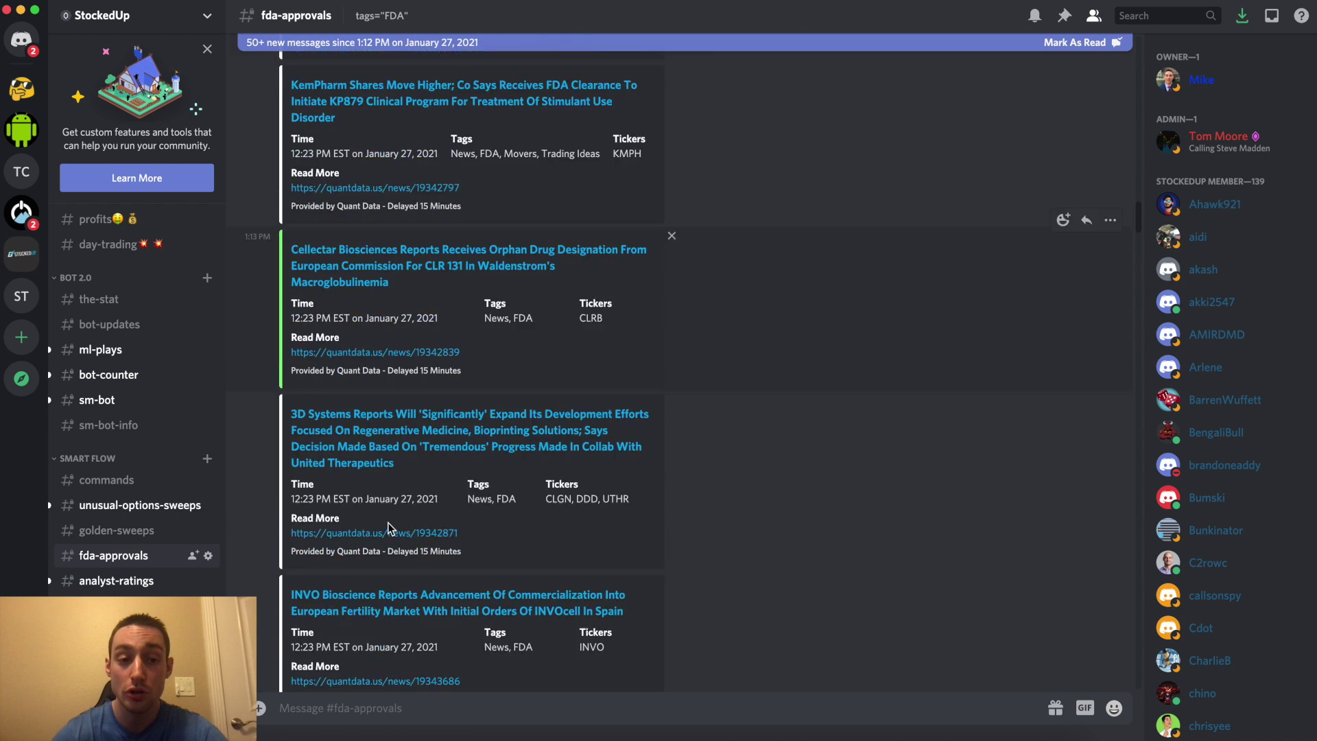
scroll(381, 528, down, 3)
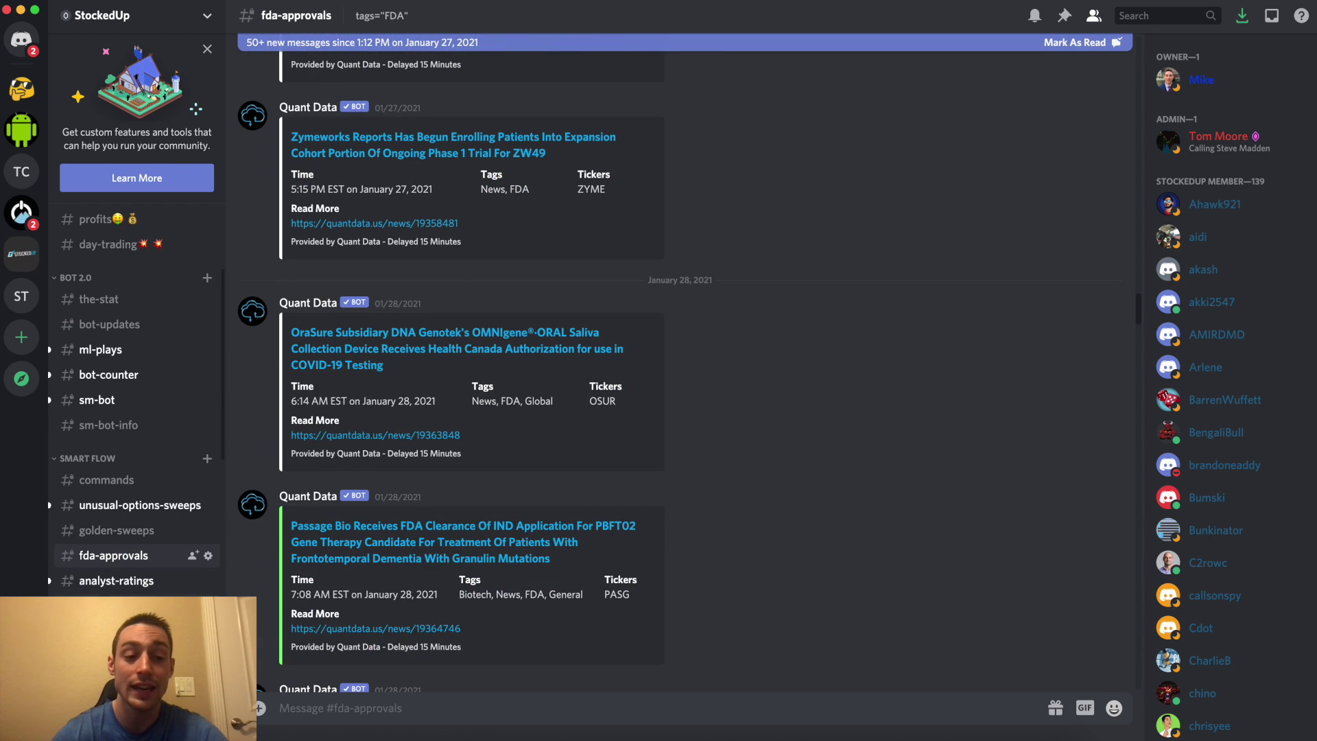
Step through #sec-filings, #ipo-offerings, #insider-trading and #upgrades-downgrades, ending in #unusual-options-activity
click(154, 607)
scroll(138, 585, down, 3)
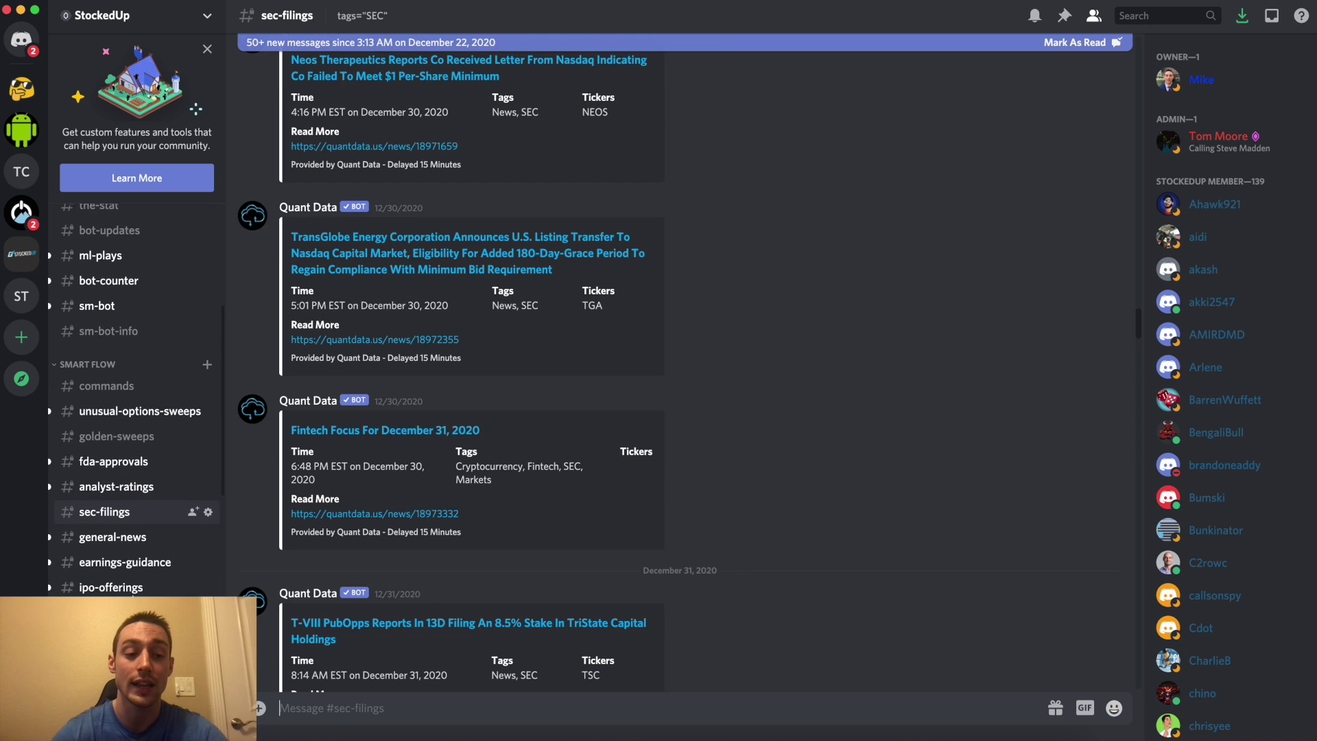
click(132, 582)
click(134, 605)
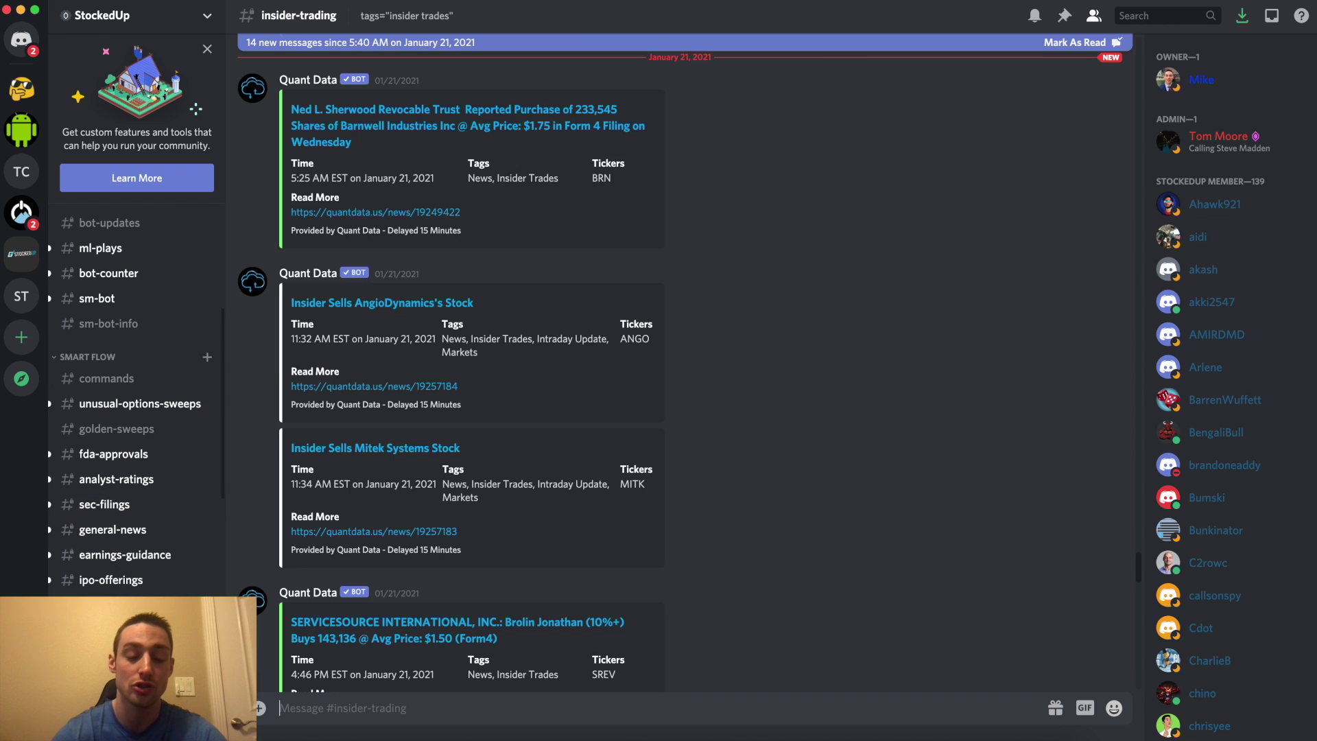
click(144, 630)
scroll(138, 559, down, 3)
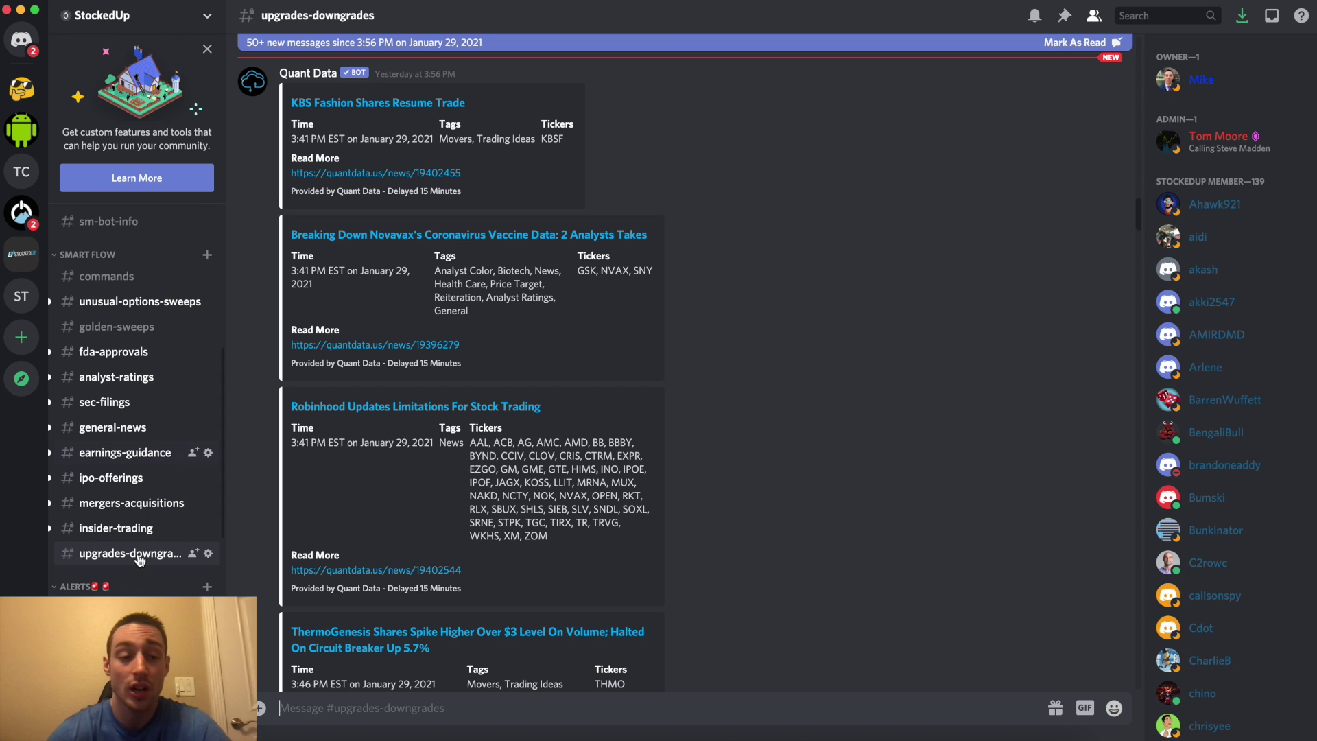
scroll(134, 613, down, 1)
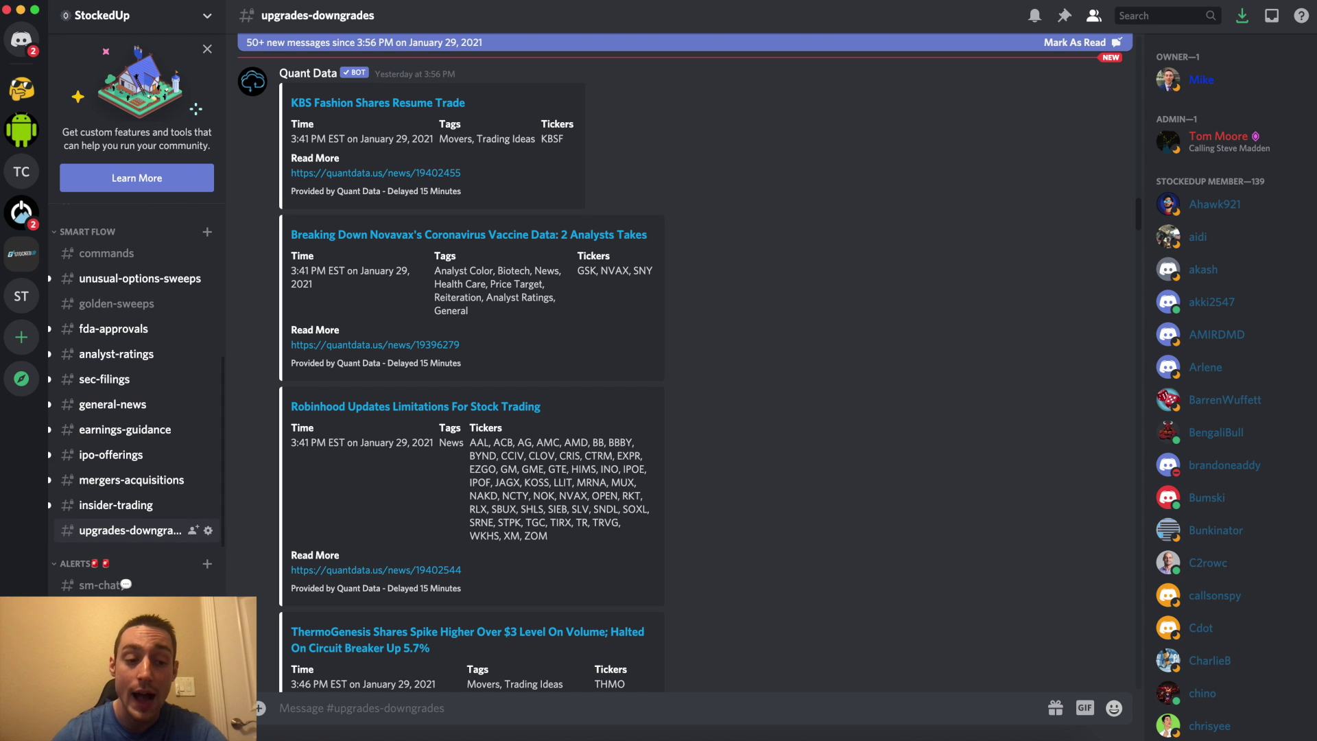
click(134, 610)
scroll(159, 546, down, 3)
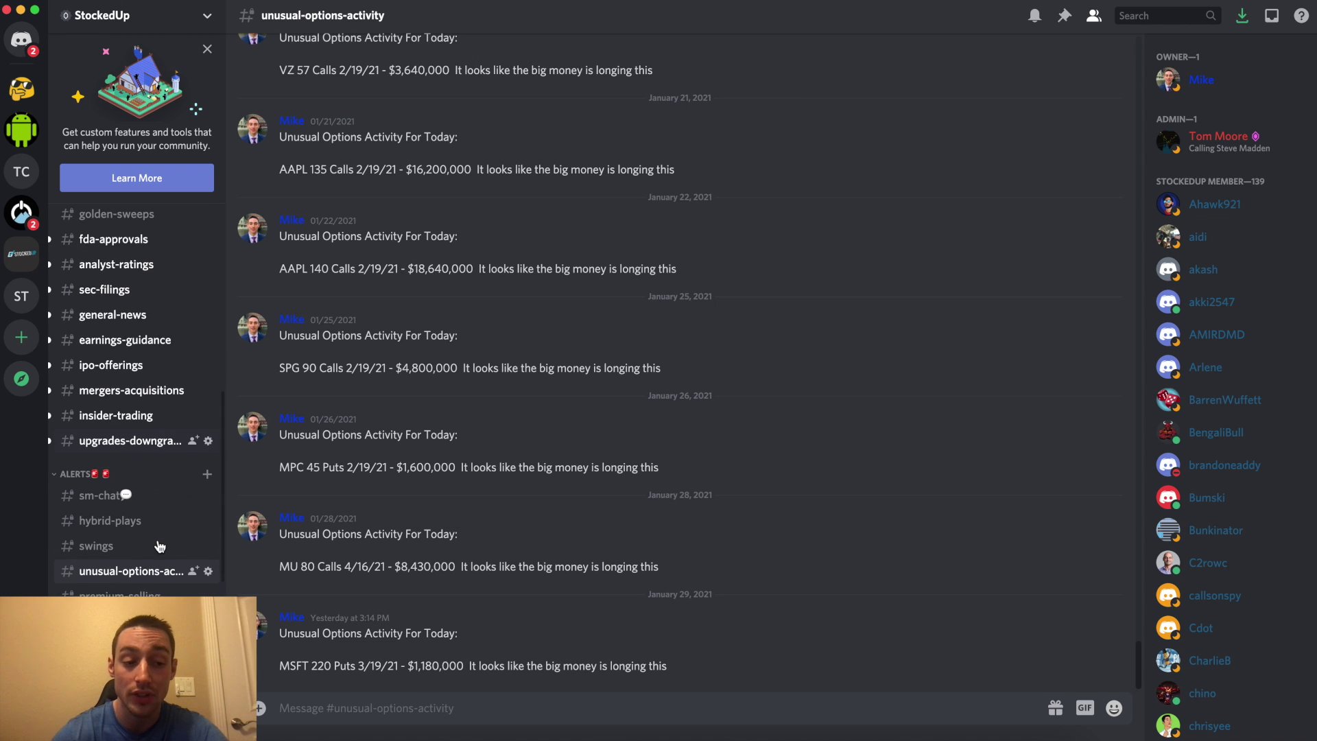
scroll(160, 545, up, 2)
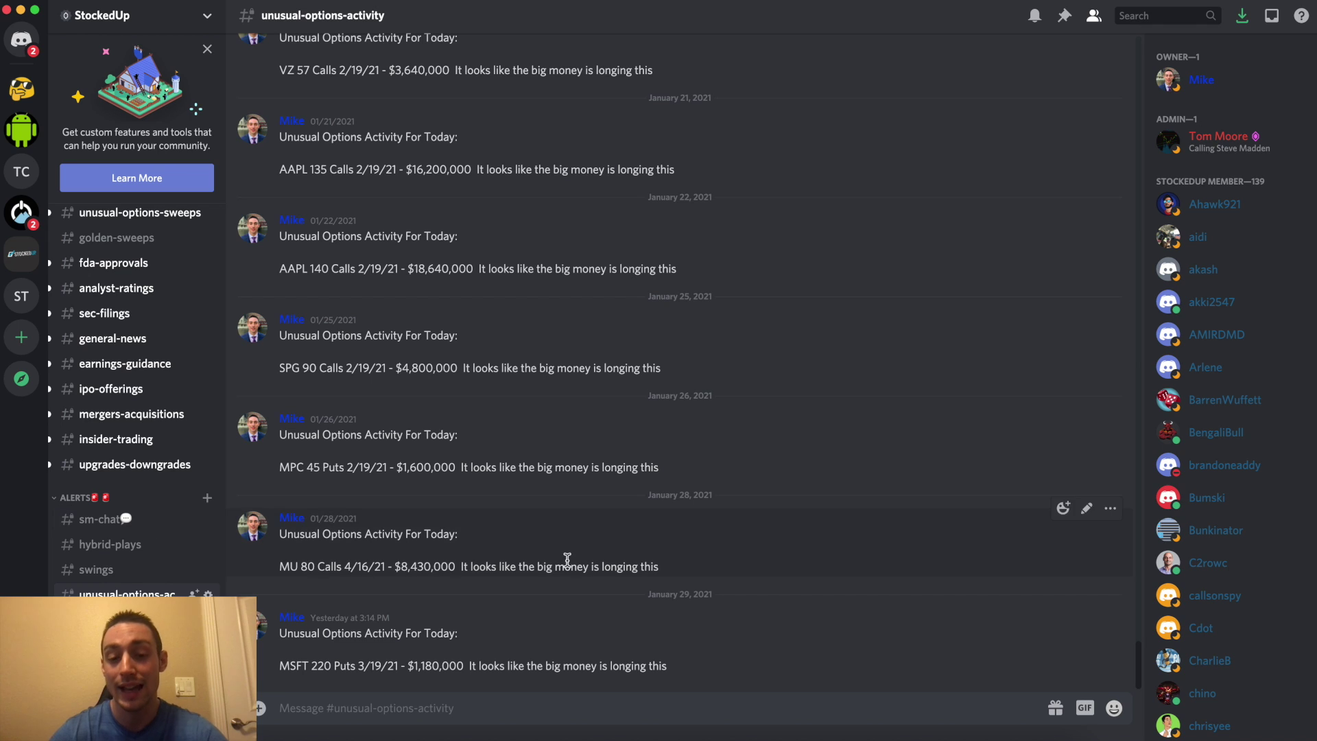
mouse_move(639, 536)
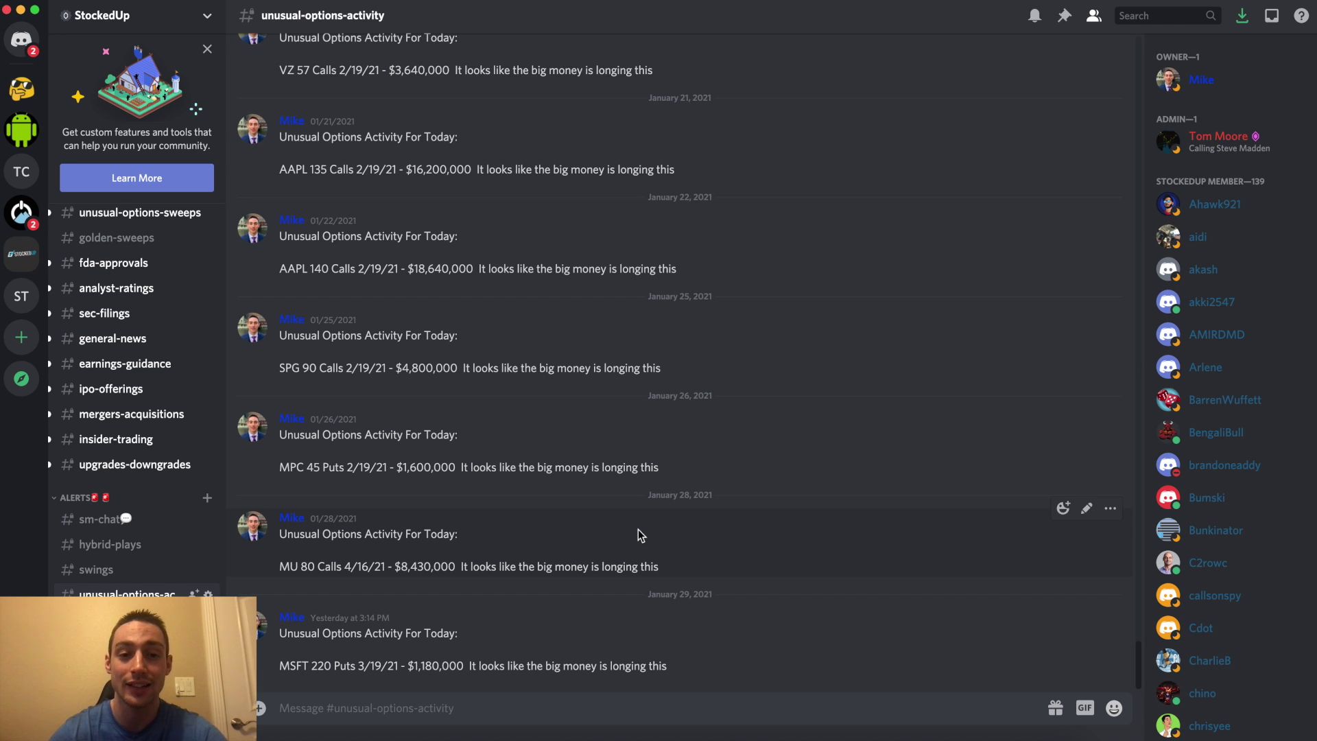
Return to the Statistical Modeling Picks sheet in Chrome and click through its cells
click(688, 736)
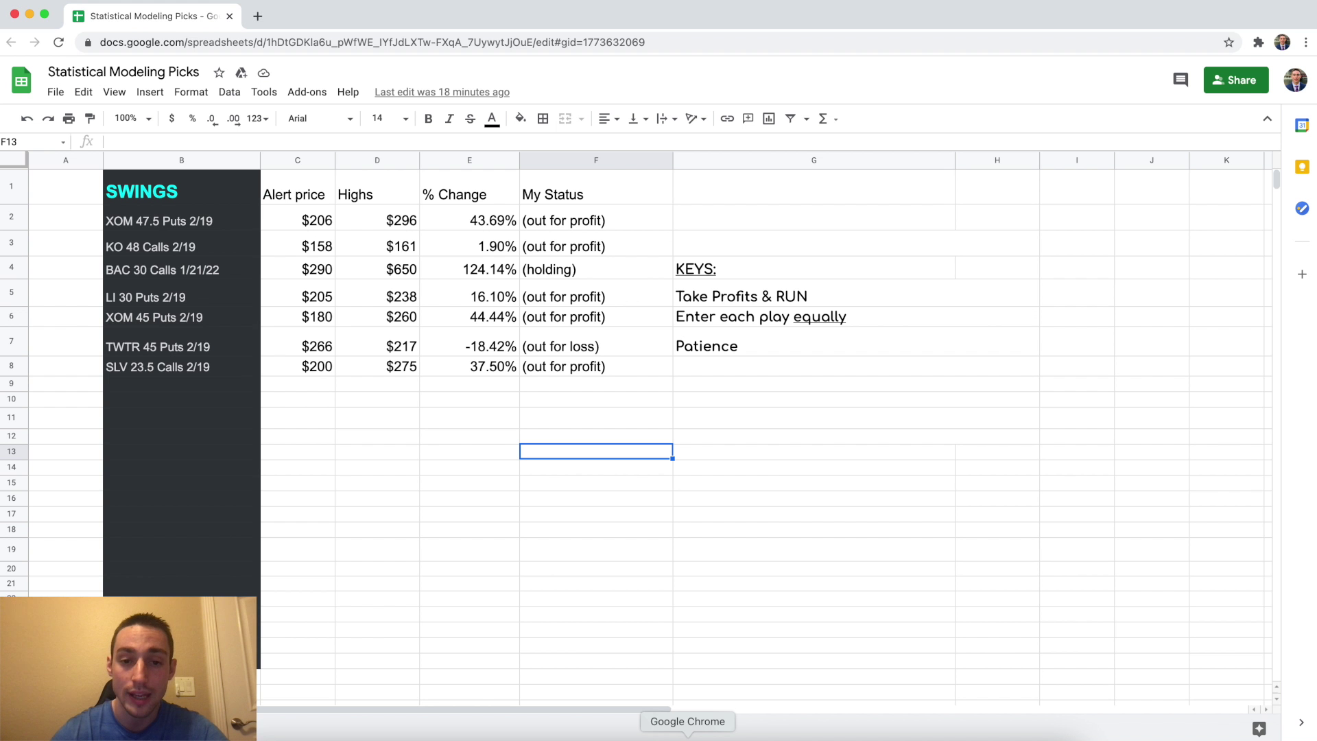
click(774, 540)
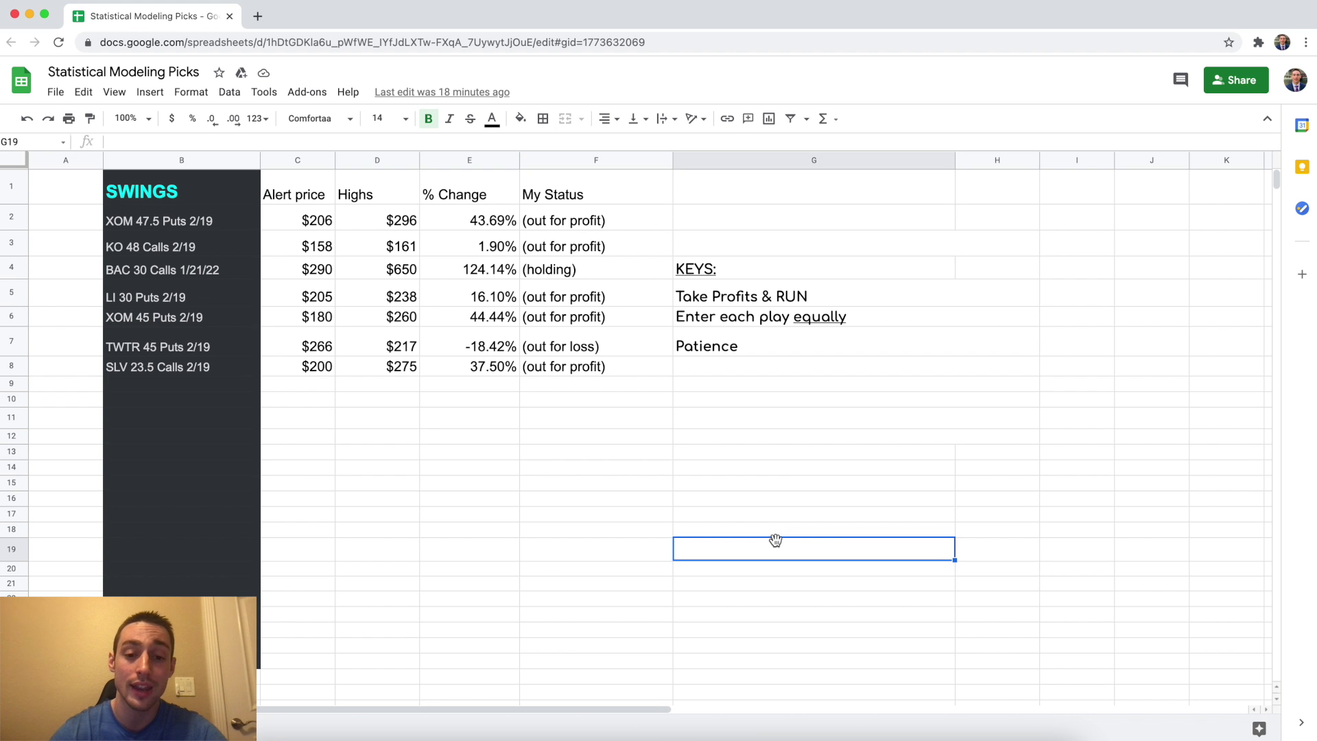
click(572, 481)
click(413, 419)
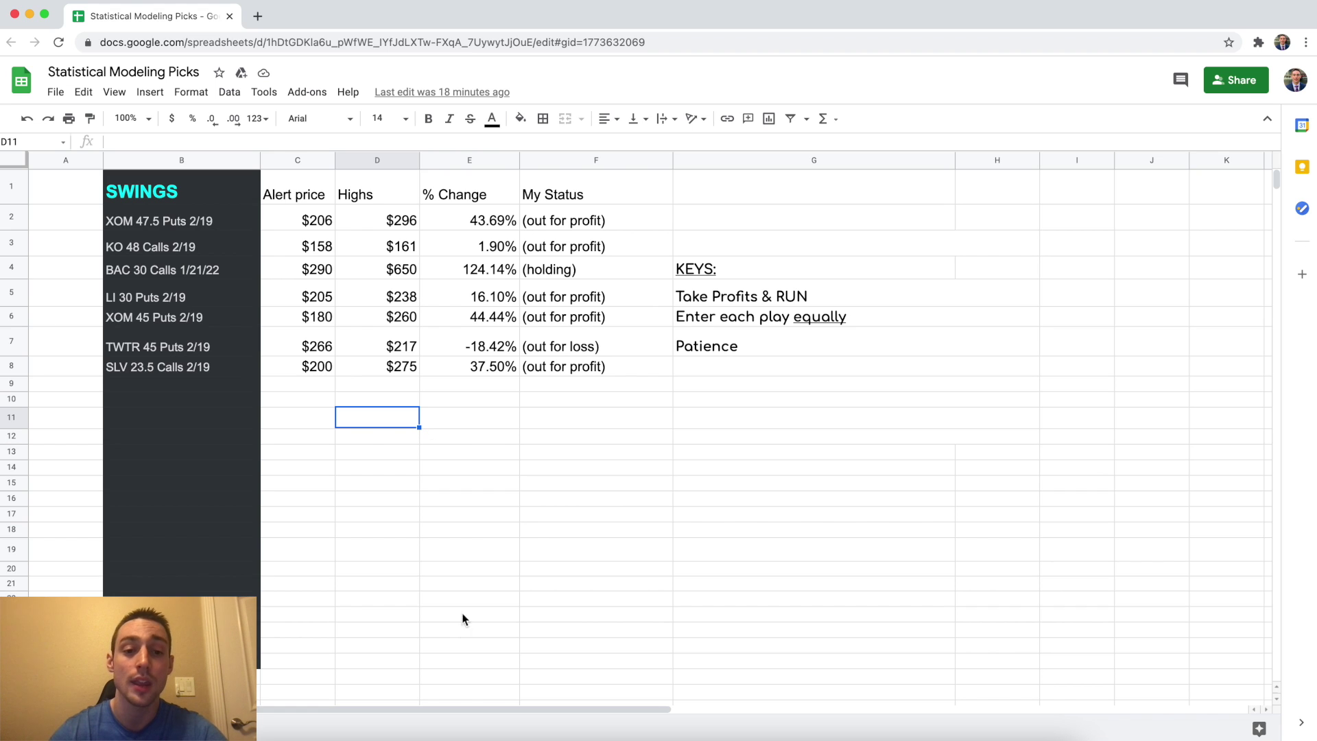
click(542, 533)
click(469, 502)
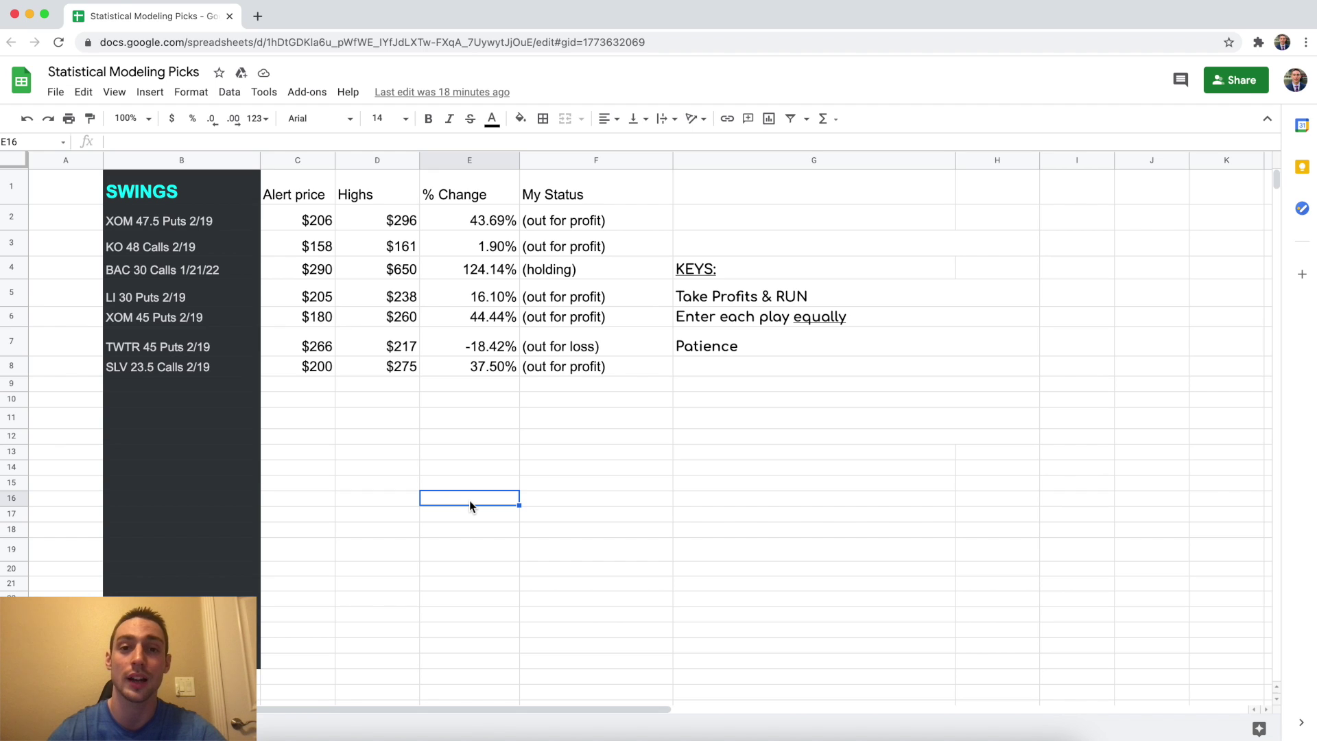
click(645, 436)
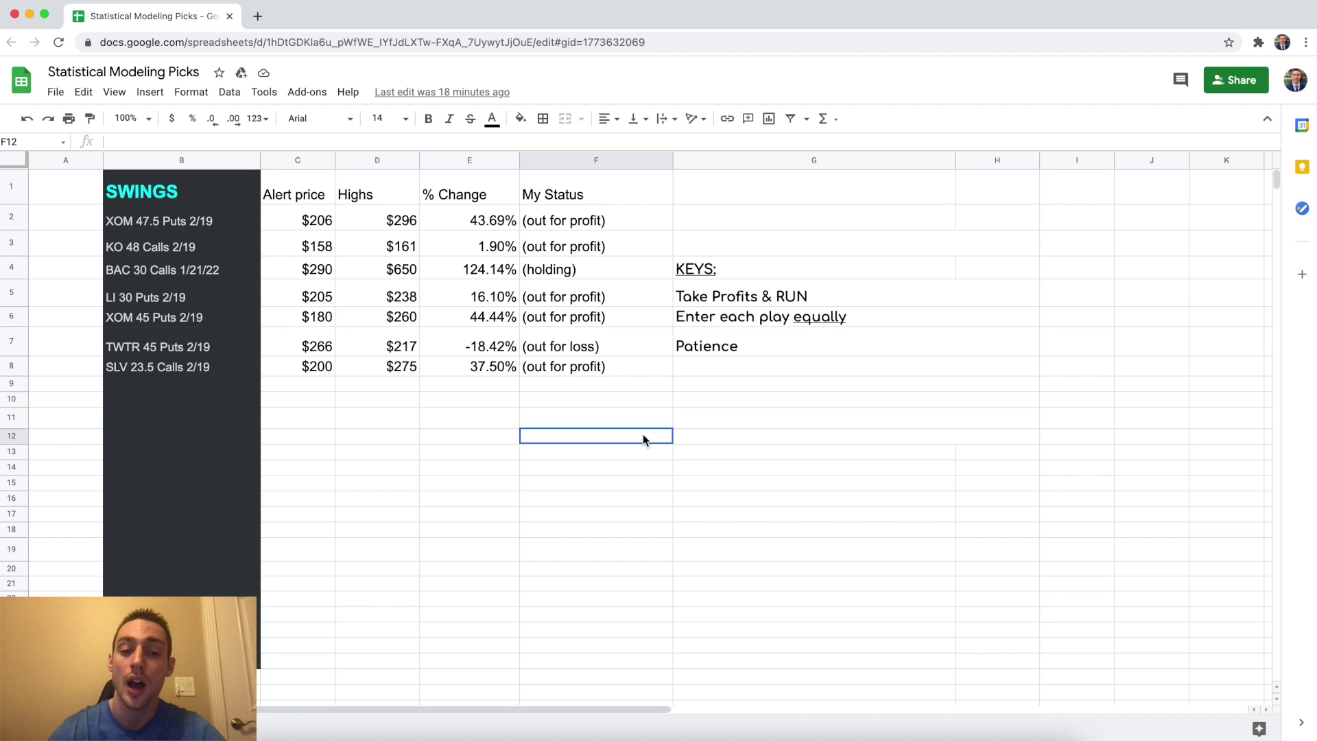
click(666, 515)
click(484, 422)
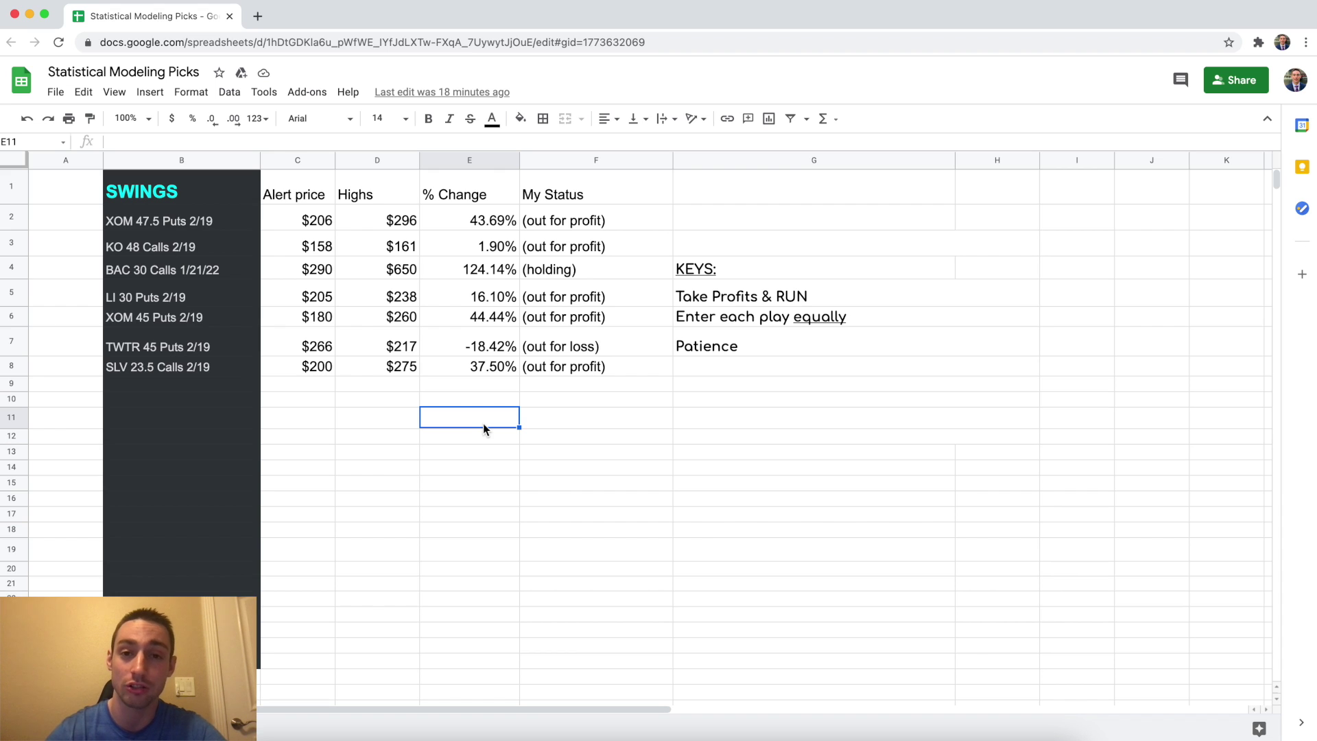
Keep clicking around the picks' prices, highs and percent changes while explaining them
click(569, 499)
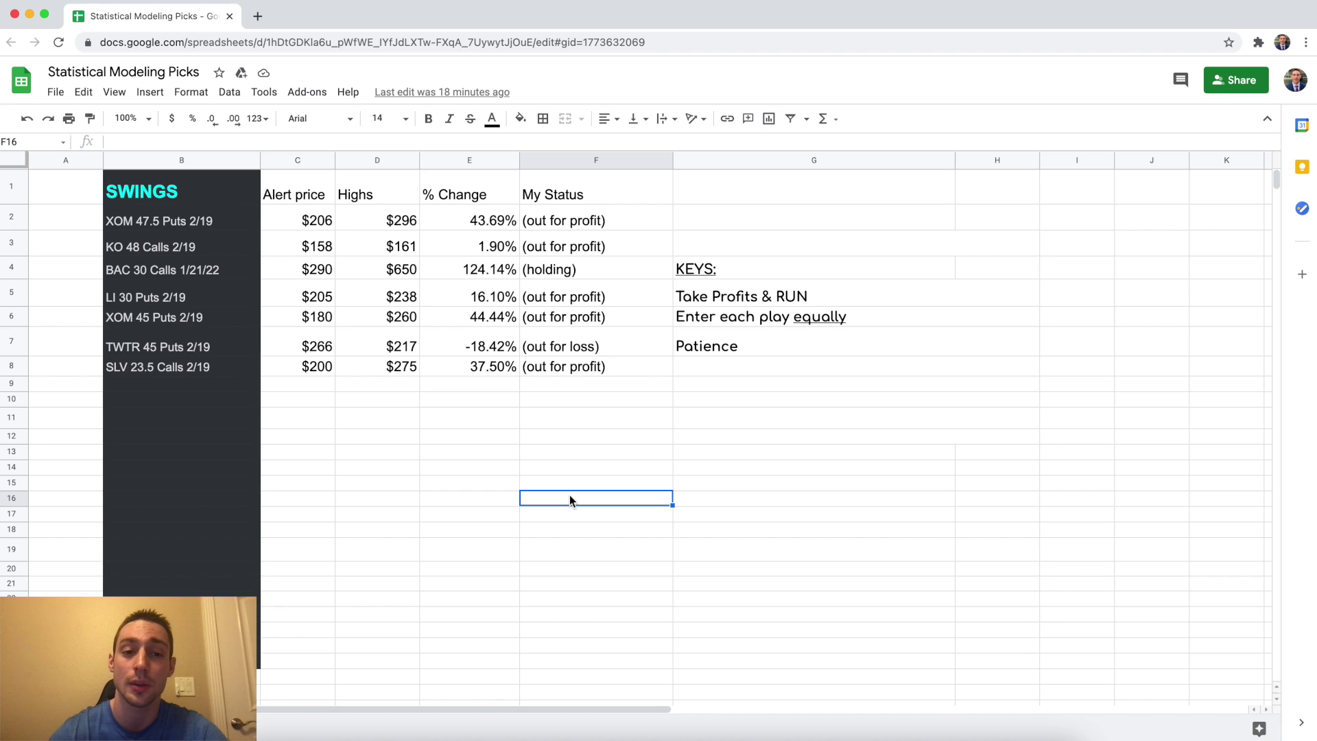
click(690, 498)
click(600, 469)
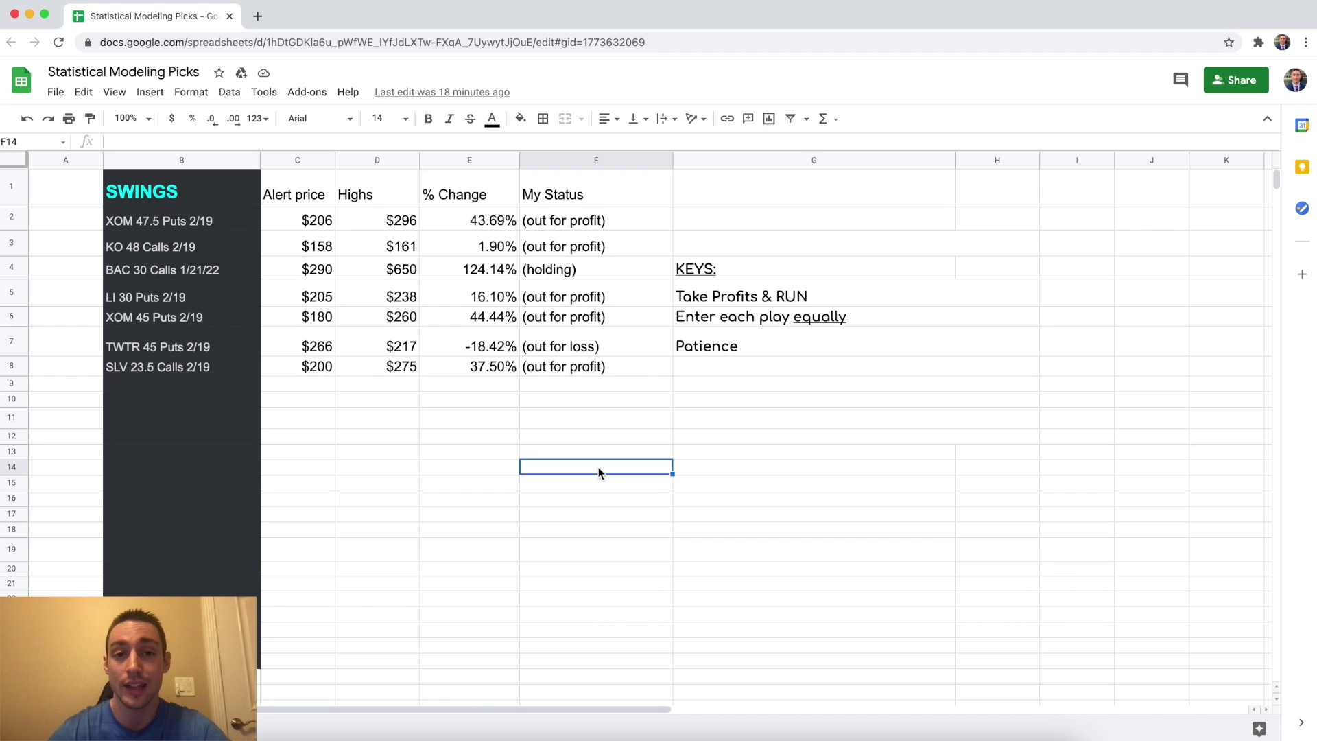
click(493, 433)
click(398, 415)
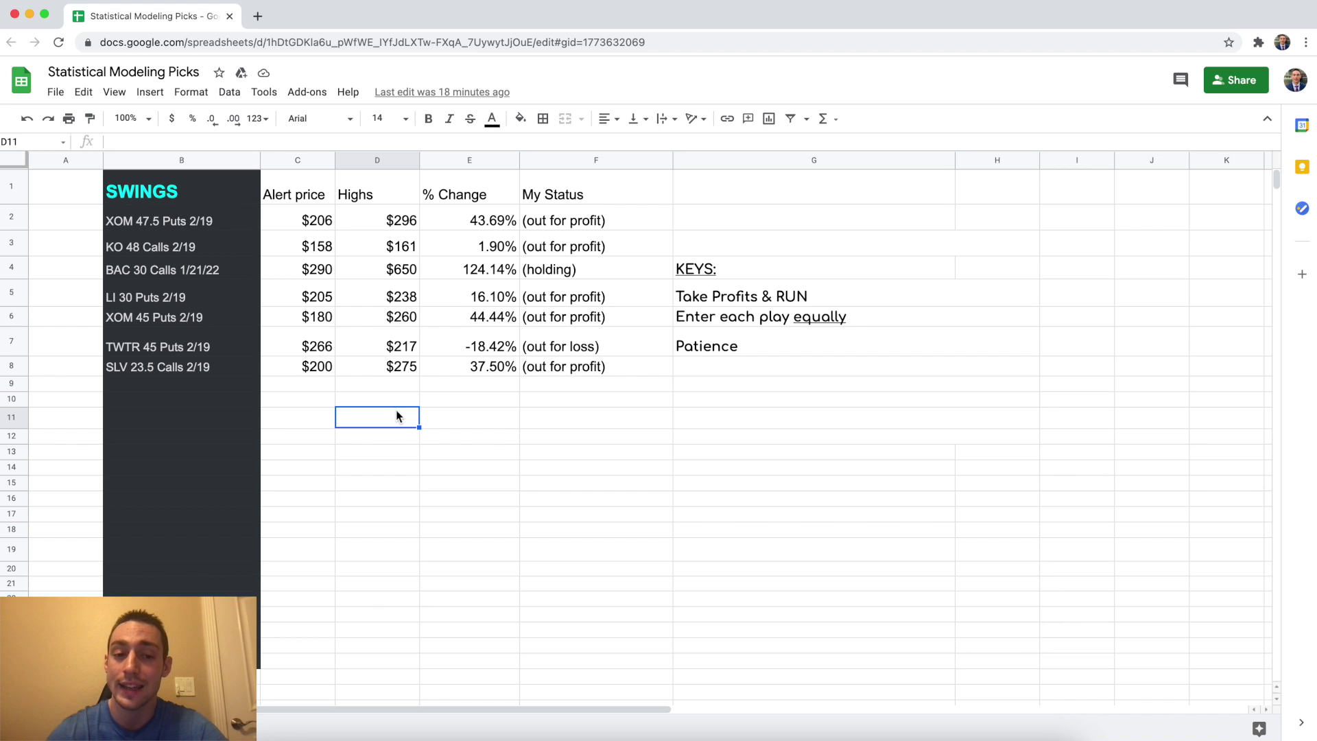
click(485, 433)
click(548, 481)
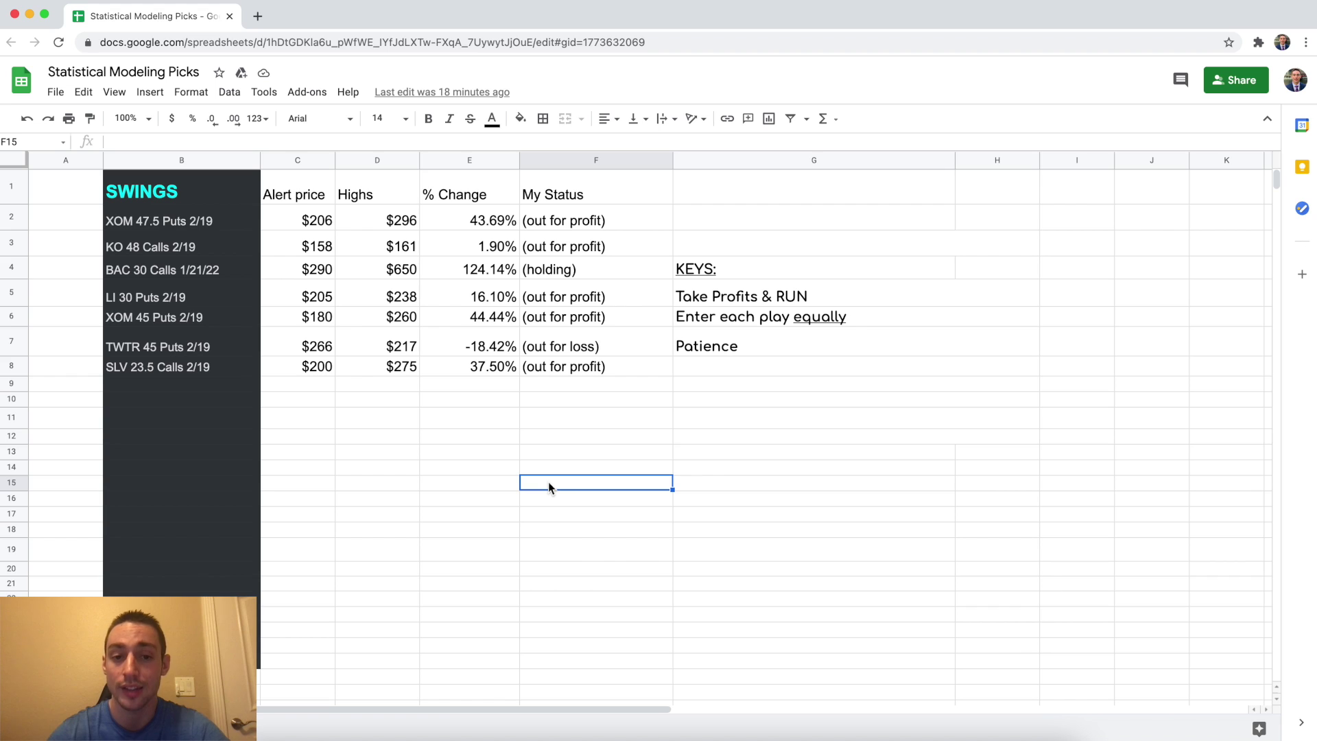
click(490, 453)
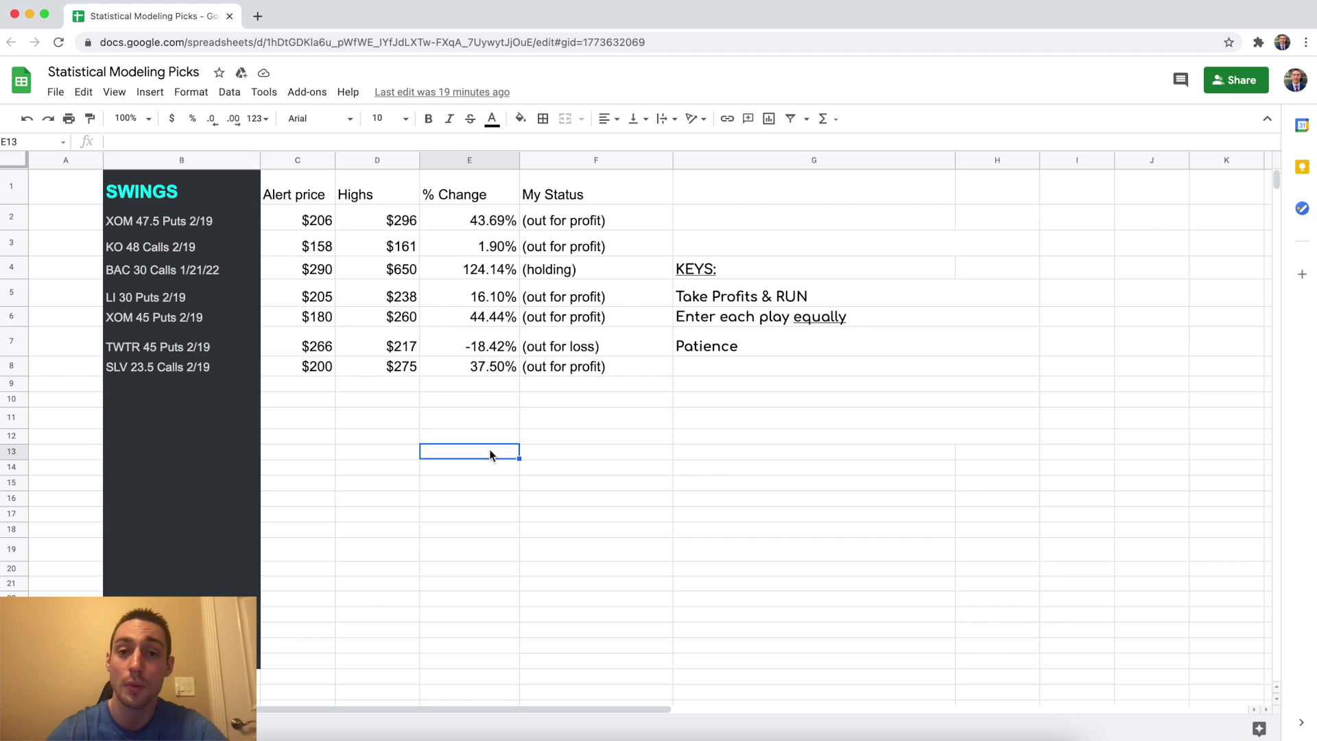